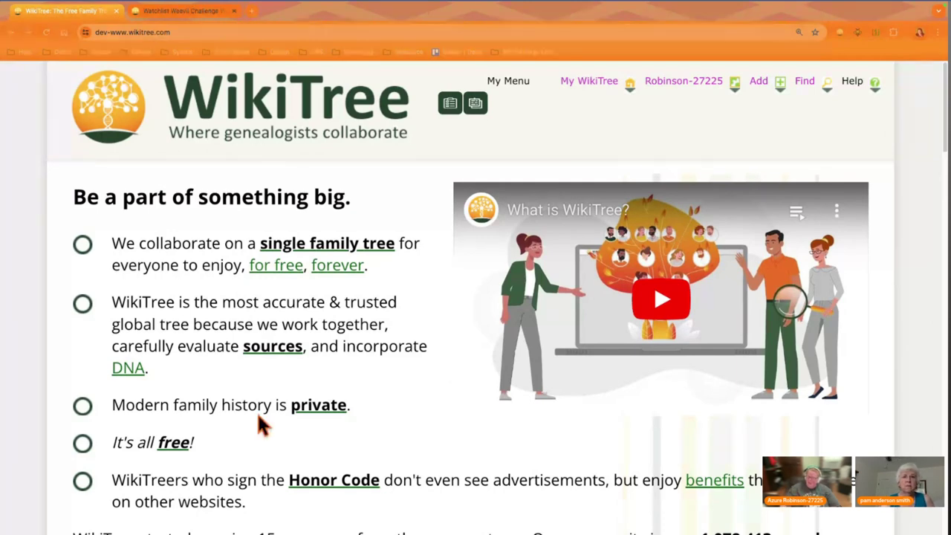
Open the Watchlist from My WikiTree, listing 500 of 1407 watched profiles
{"action": "left_click", "coordinate": [566, 127]}
{"action": "mouse_move", "coordinate": [585, 88]}
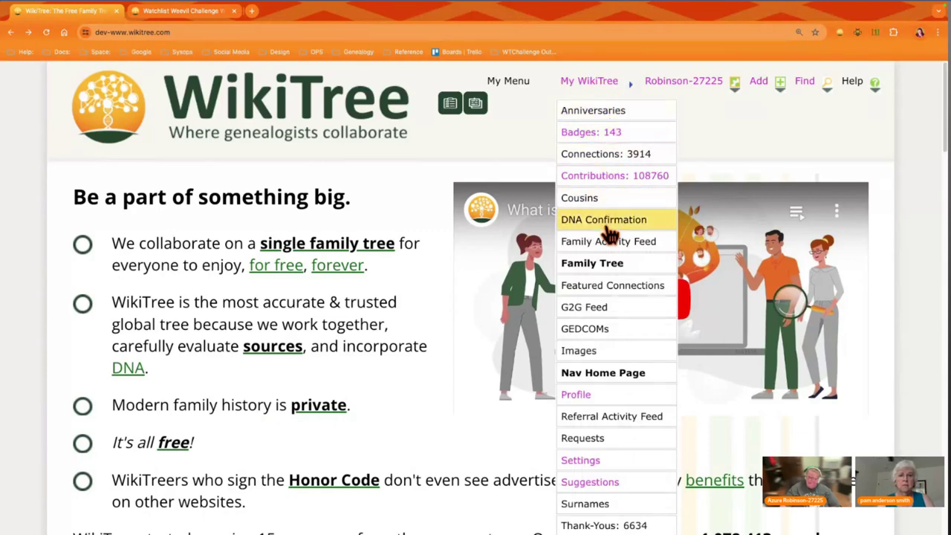
{"action": "scroll", "coordinate": [608, 235], "scroll_direction": "down", "scroll_amount": 1}
{"action": "scroll", "coordinate": [608, 234], "scroll_direction": "down", "scroll_amount": 2}
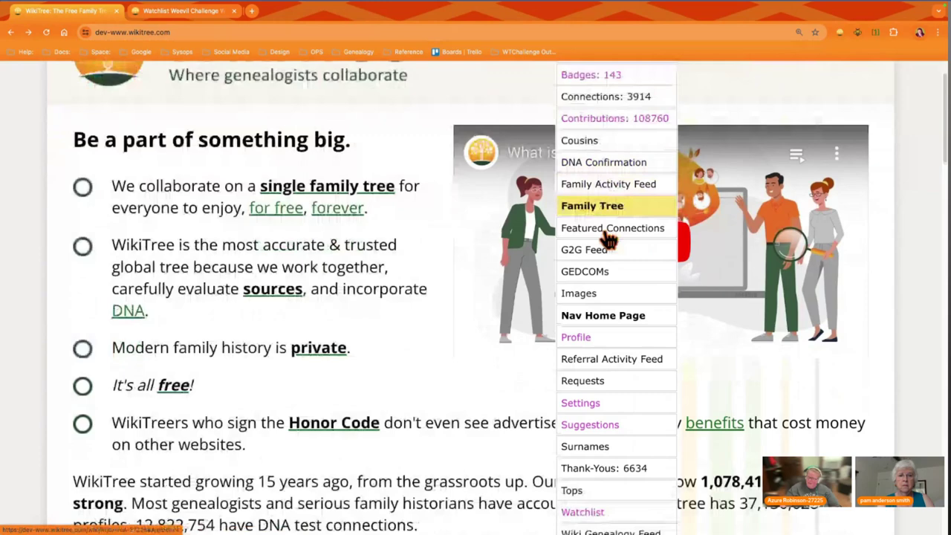
{"action": "scroll", "coordinate": [607, 237], "scroll_direction": "down", "scroll_amount": 3}
{"action": "left_click", "coordinate": [583, 405]}
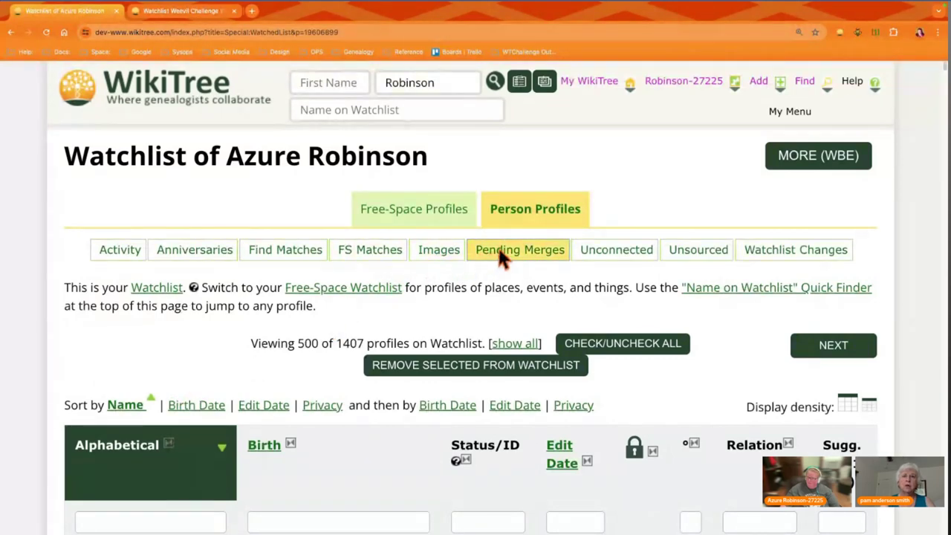
Show Pending Merges and review the Vallerand-33 and Valeran-2 entry
{"action": "left_click", "coordinate": [520, 248]}
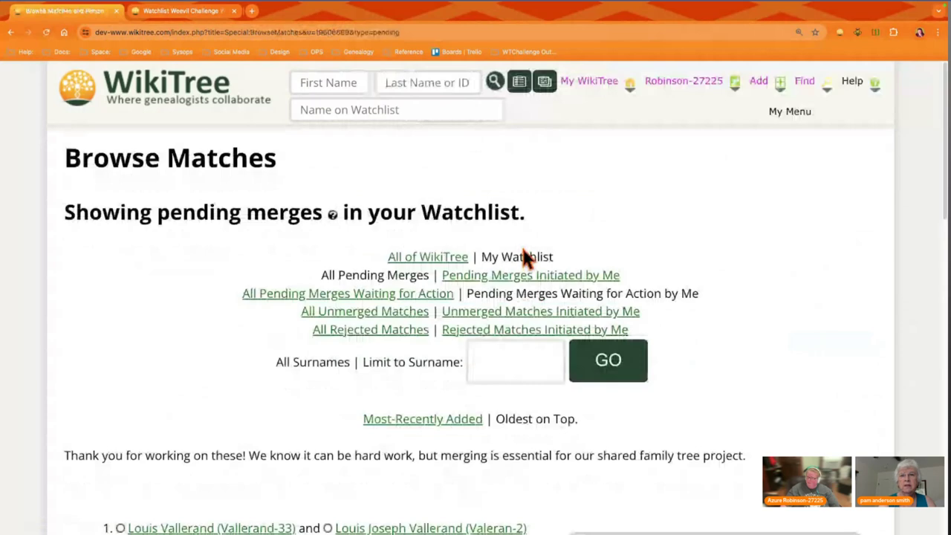
{"action": "mouse_move", "coordinate": [803, 89]}
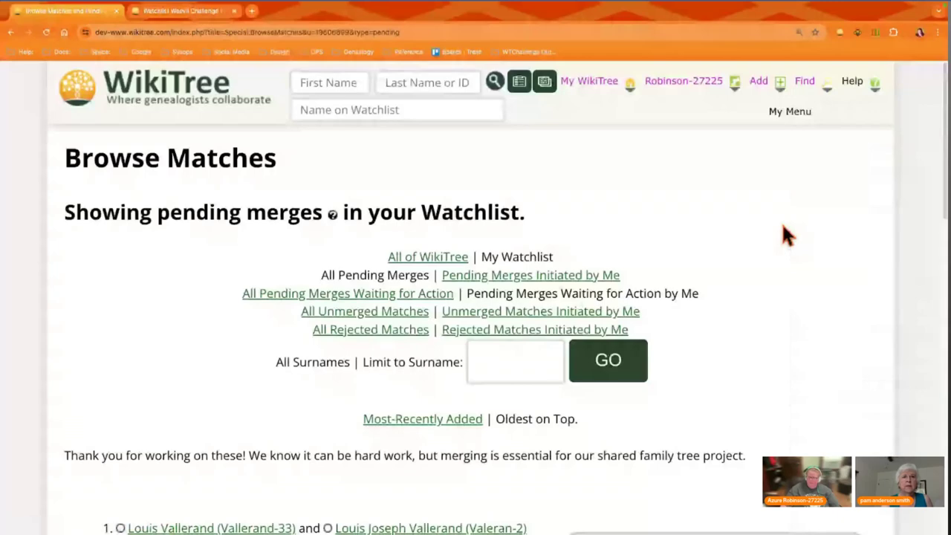
{"action": "scroll", "coordinate": [815, 291], "scroll_direction": "down", "scroll_amount": 1}
{"action": "scroll", "coordinate": [815, 292], "scroll_direction": "down", "scroll_amount": 1}
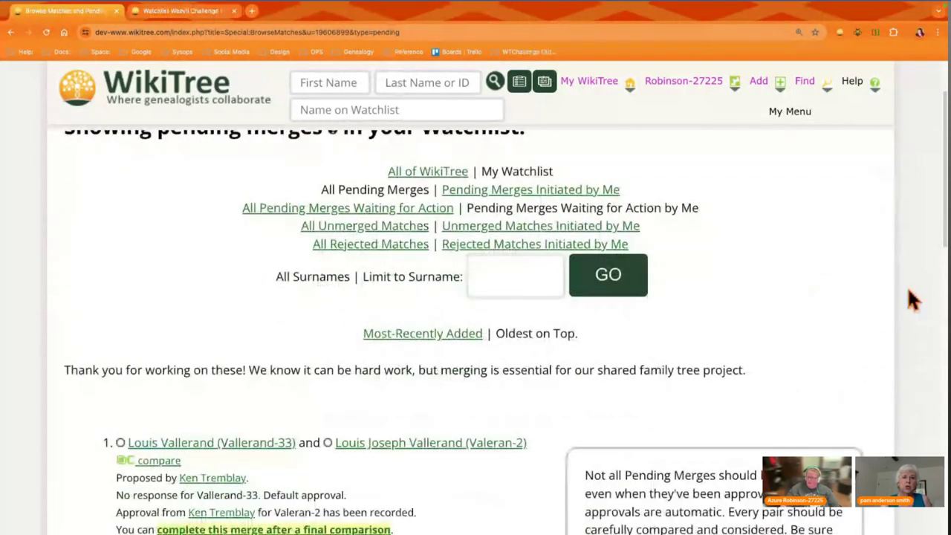
{"action": "scroll", "coordinate": [908, 291], "scroll_direction": "up", "scroll_amount": 2}
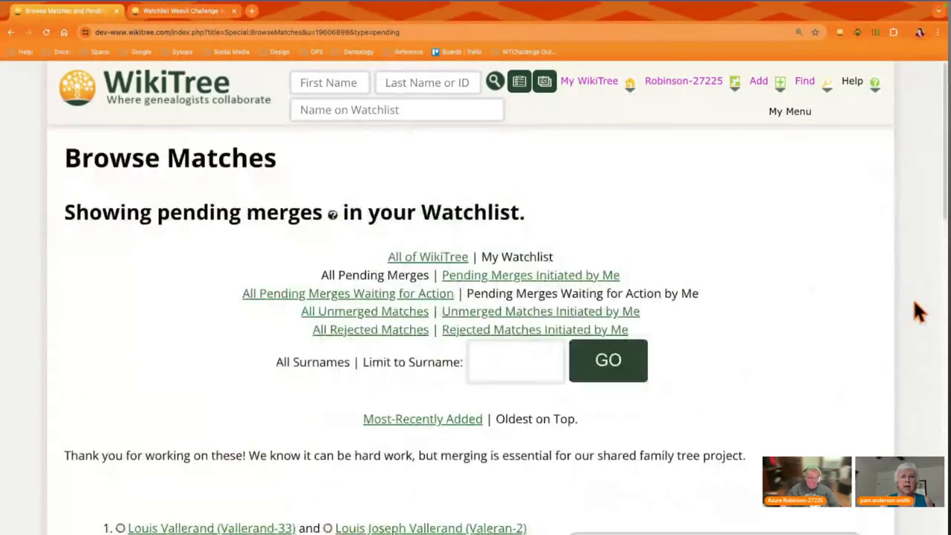
{"action": "scroll", "coordinate": [885, 310], "scroll_direction": "down", "scroll_amount": 2}
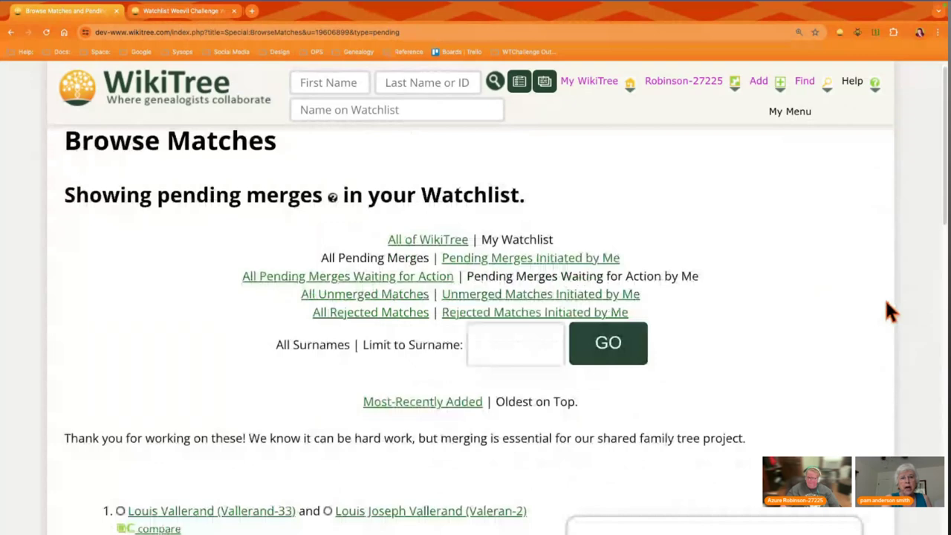
{"action": "scroll", "coordinate": [895, 297], "scroll_direction": "down", "scroll_amount": 1}
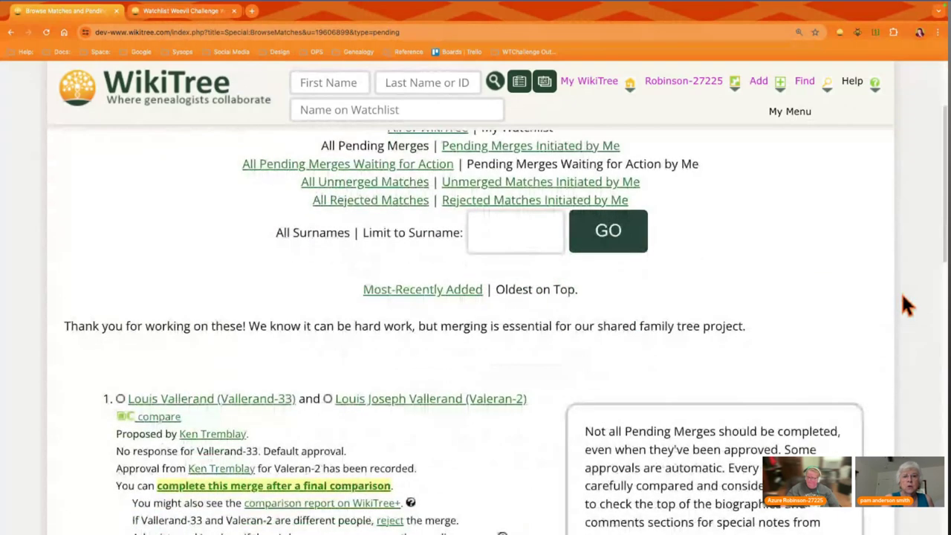
{"action": "scroll", "coordinate": [903, 295], "scroll_direction": "down", "scroll_amount": 1}
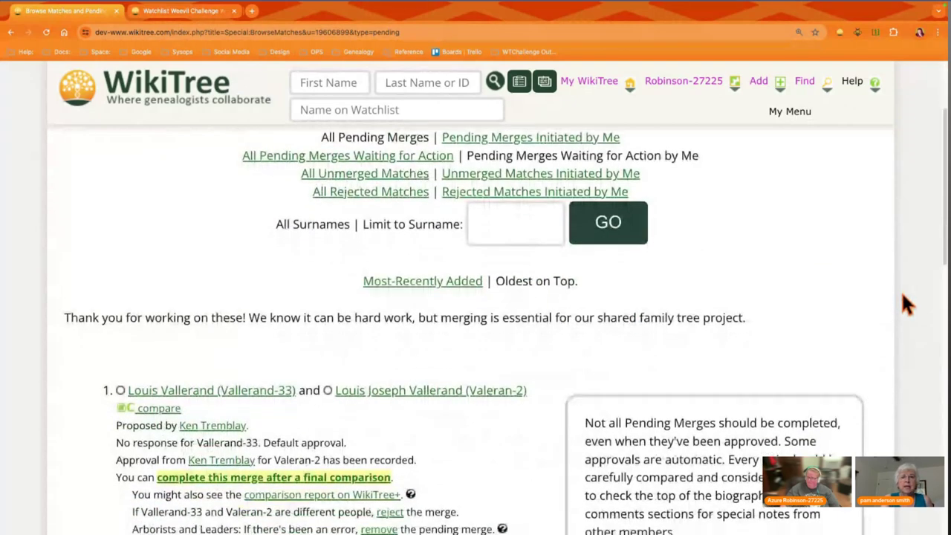
{"action": "scroll", "coordinate": [901, 294], "scroll_direction": "up", "scroll_amount": 2}
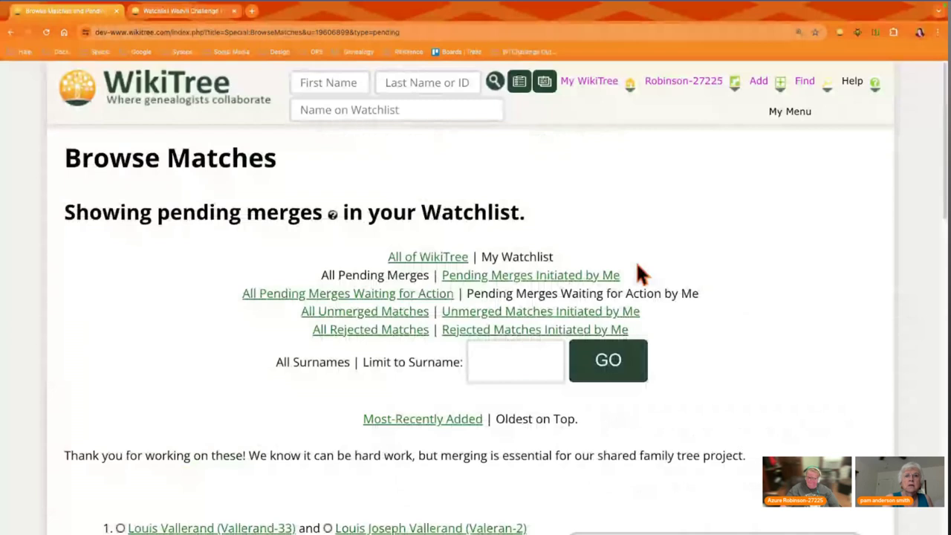
List the pending merges initiated by the member, which is empty
{"action": "left_click", "coordinate": [524, 281]}
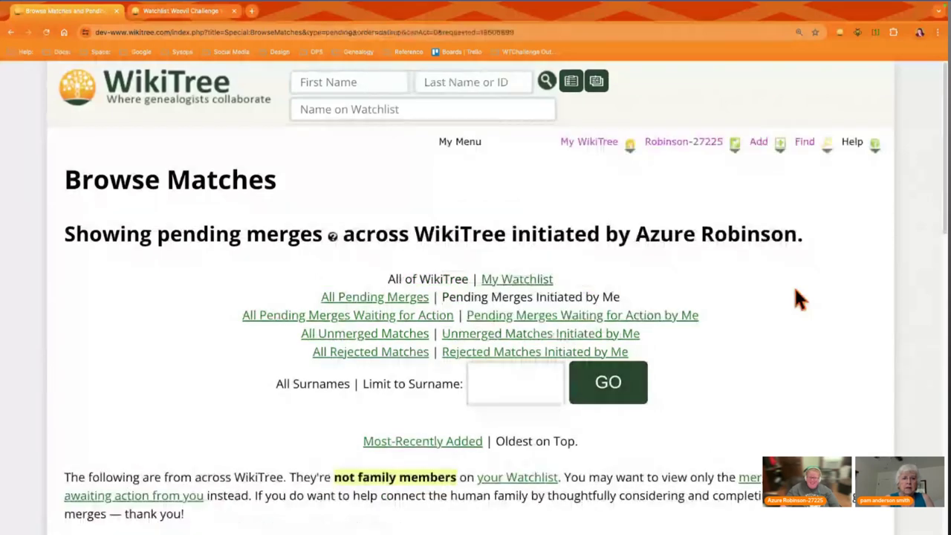
{"action": "scroll", "coordinate": [795, 290], "scroll_direction": "down", "scroll_amount": 4}
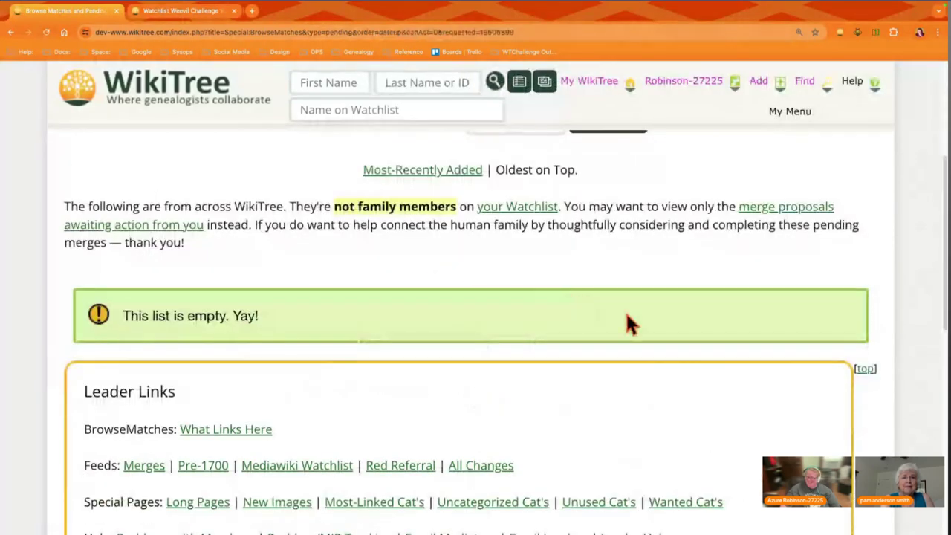
{"action": "scroll", "coordinate": [626, 322], "scroll_direction": "up", "scroll_amount": 2}
{"action": "scroll", "coordinate": [477, 204], "scroll_direction": "up", "scroll_amount": 1}
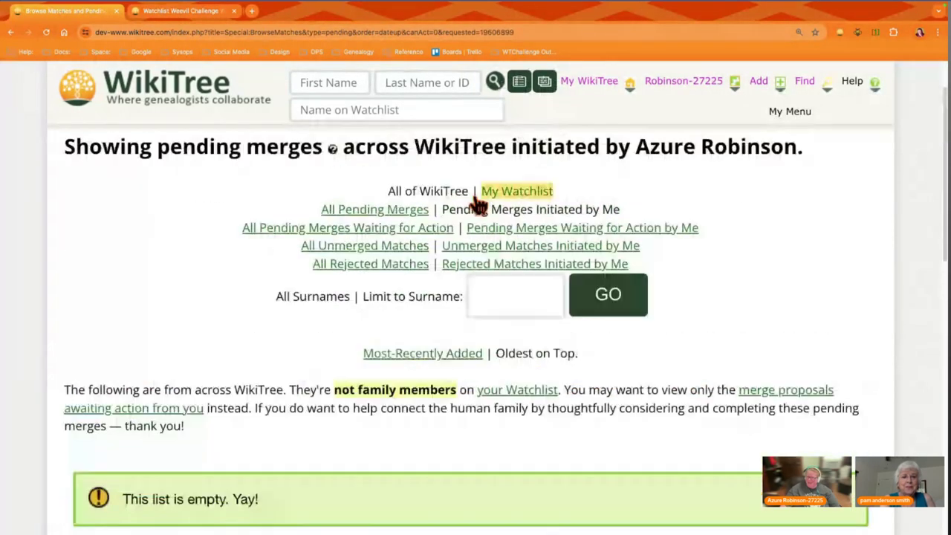
Limit initiated merges to watched profiles, then go back to the Watchlist page
{"action": "left_click", "coordinate": [512, 197]}
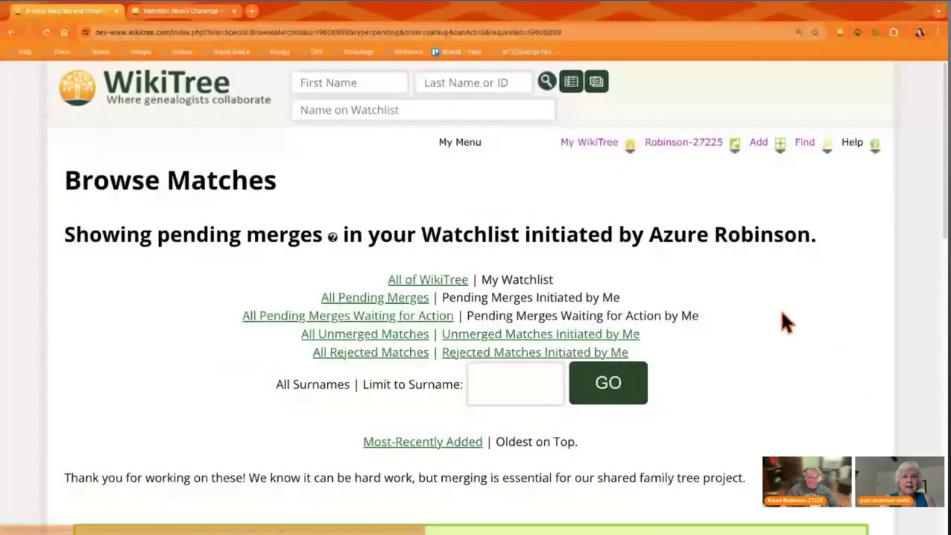
{"action": "scroll", "coordinate": [780, 312], "scroll_direction": "down", "scroll_amount": 2}
{"action": "scroll", "coordinate": [780, 323], "scroll_direction": "down", "scroll_amount": 3}
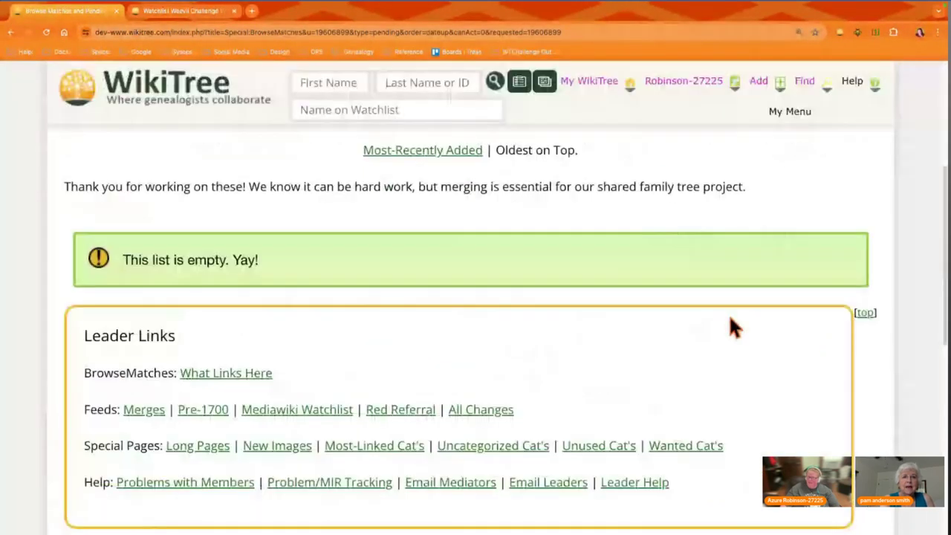
{"action": "left_click", "coordinate": [10, 32]}
{"action": "left_click", "coordinate": [10, 32]}
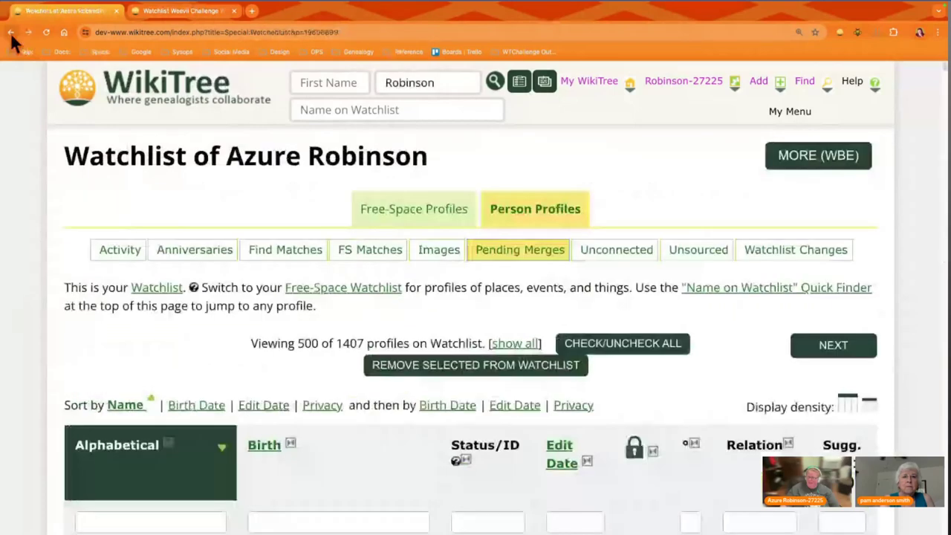
Return to the watchlist's pending merges and find the Vallerand-33 / Valeran-2 pair
{"action": "left_click", "coordinate": [28, 32]}
{"action": "scroll", "coordinate": [71, 286], "scroll_direction": "down", "scroll_amount": 4}
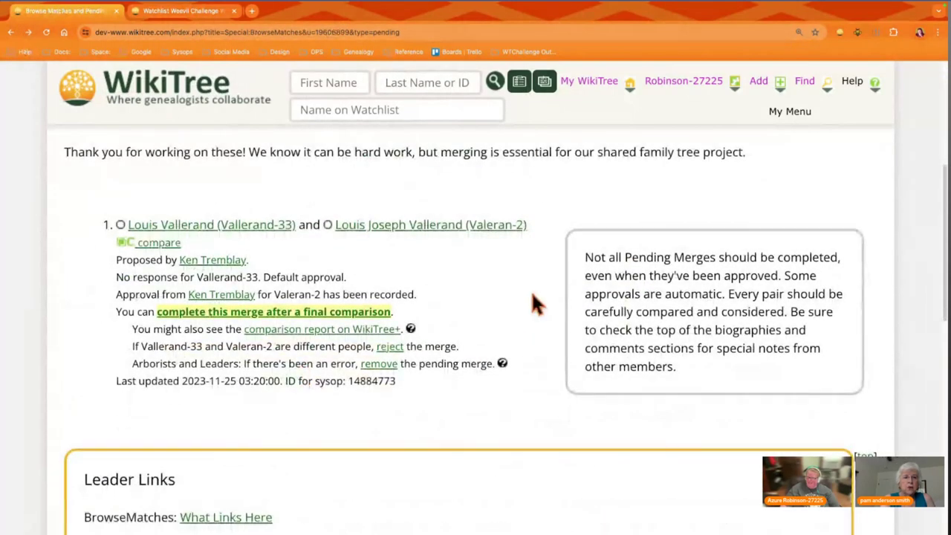
{"action": "scroll", "coordinate": [540, 293], "scroll_direction": "up", "scroll_amount": 1}
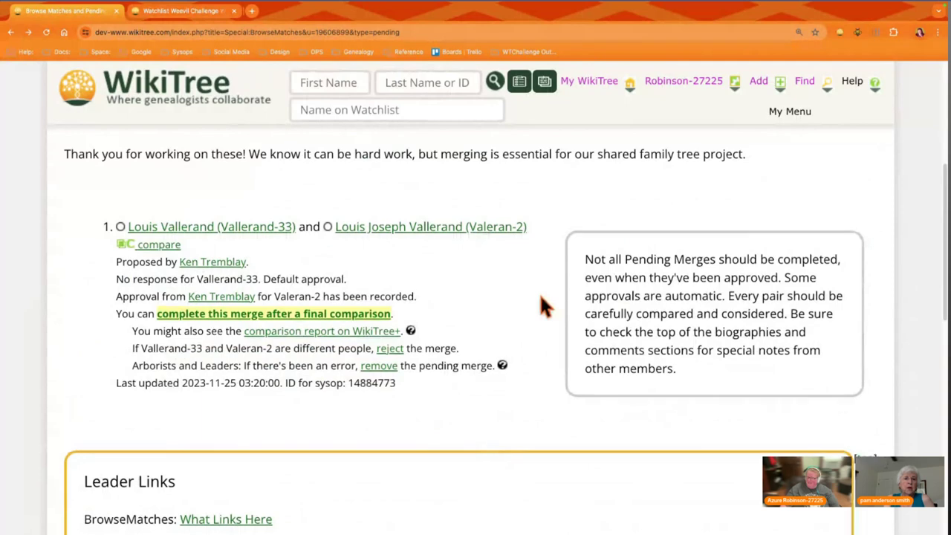
{"action": "scroll", "coordinate": [542, 297], "scroll_direction": "up", "scroll_amount": 2}
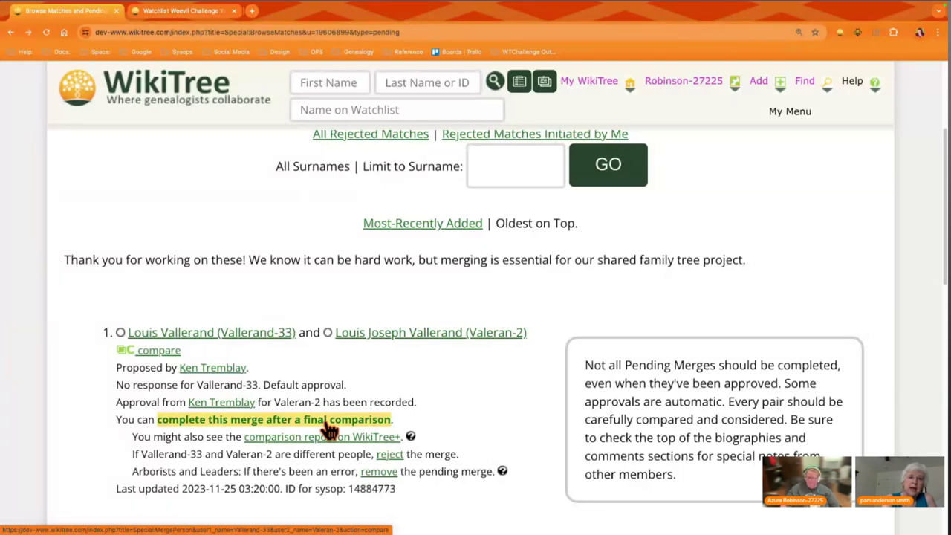
{"action": "scroll", "coordinate": [329, 429], "scroll_direction": "down", "scroll_amount": 1}
{"action": "scroll", "coordinate": [497, 407], "scroll_direction": "down", "scroll_amount": 2}
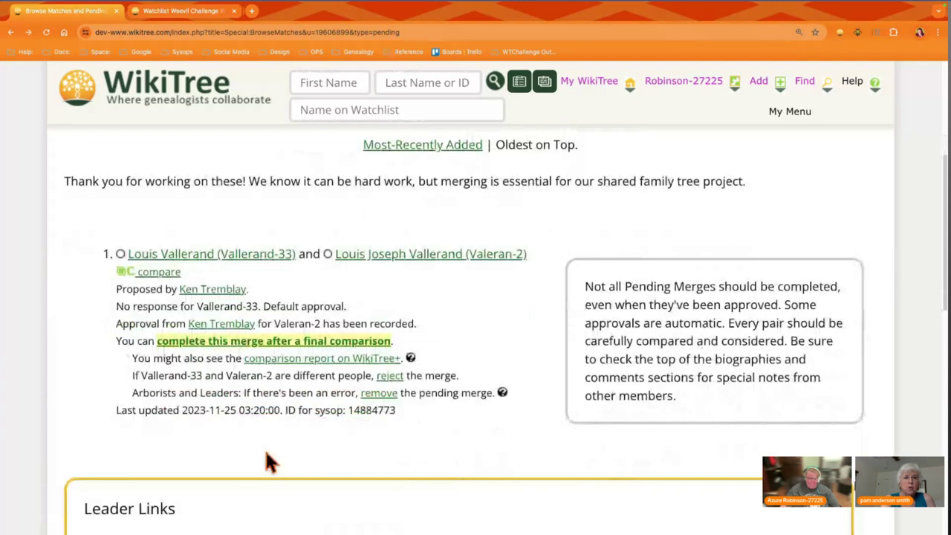
{"action": "left_click", "coordinate": [359, 342]}
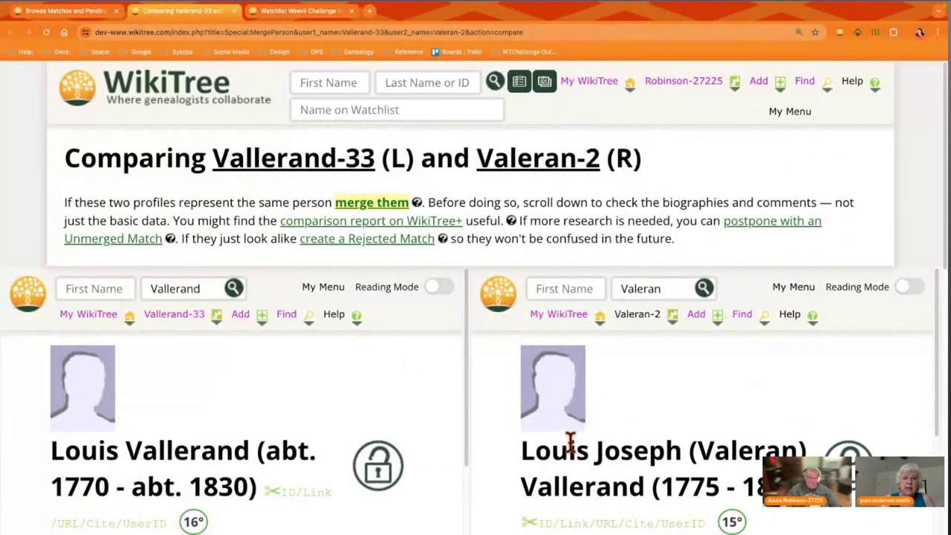
{"action": "scroll", "coordinate": [304, 411], "scroll_direction": "down", "scroll_amount": 5}
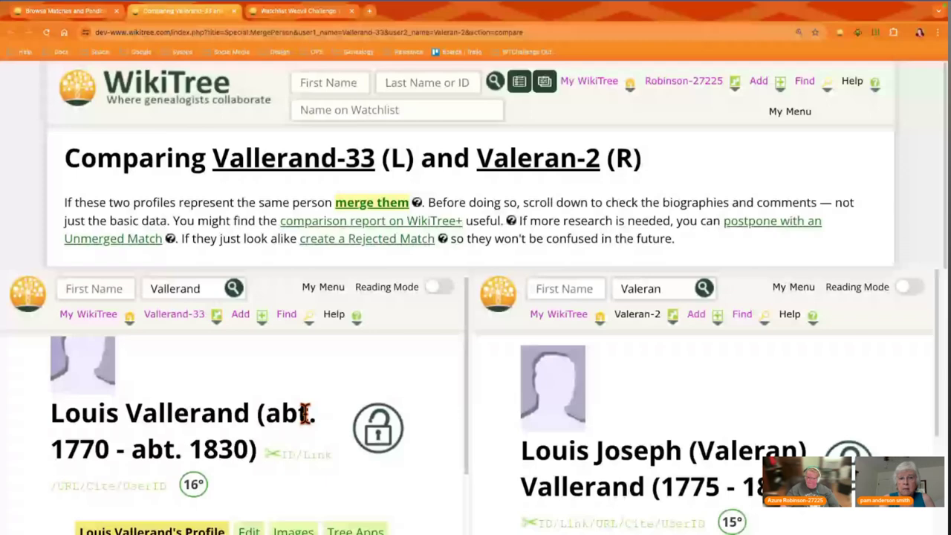
{"action": "scroll", "coordinate": [466, 468], "scroll_direction": "down", "scroll_amount": 1}
{"action": "scroll", "coordinate": [681, 463], "scroll_direction": "down", "scroll_amount": 3}
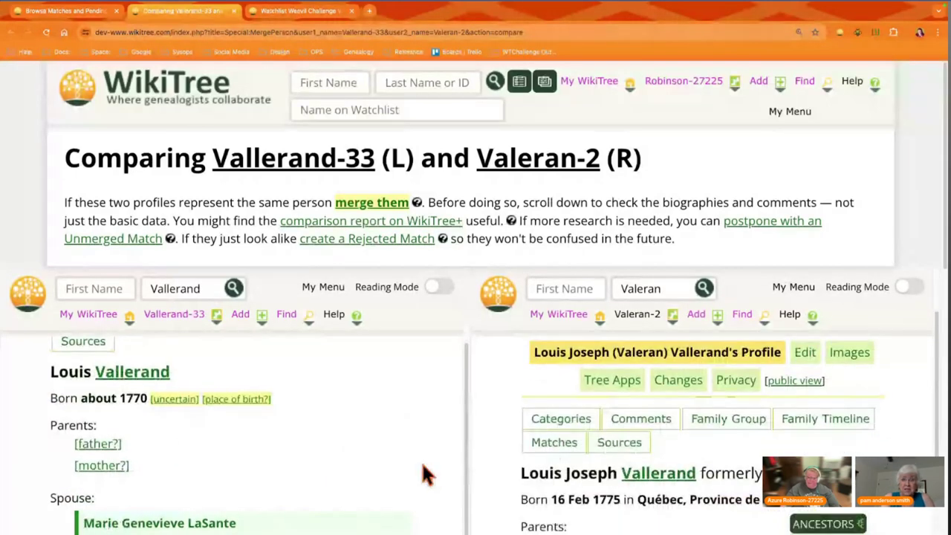
{"action": "scroll", "coordinate": [421, 461], "scroll_direction": "down", "scroll_amount": 1}
{"action": "scroll", "coordinate": [621, 483], "scroll_direction": "down", "scroll_amount": 5}
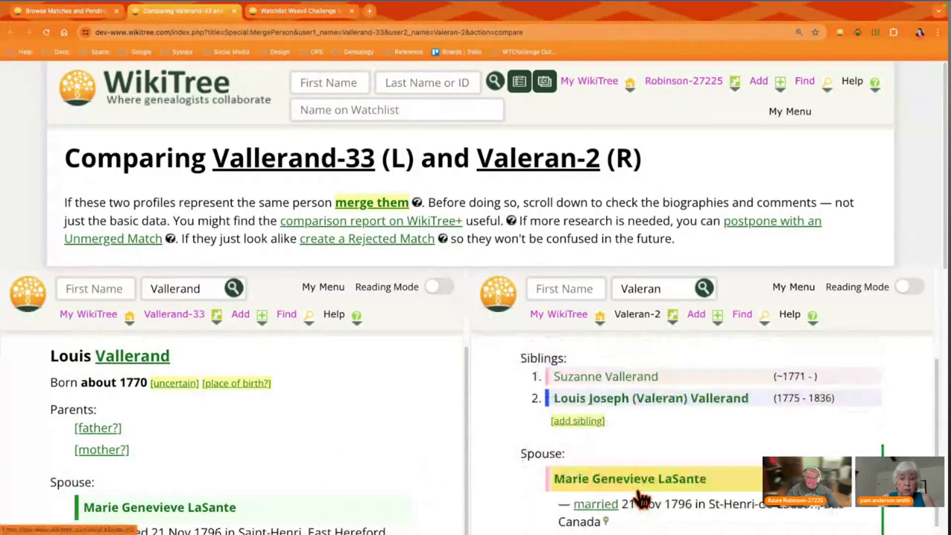
{"action": "scroll", "coordinate": [278, 437], "scroll_direction": "down", "scroll_amount": 3}
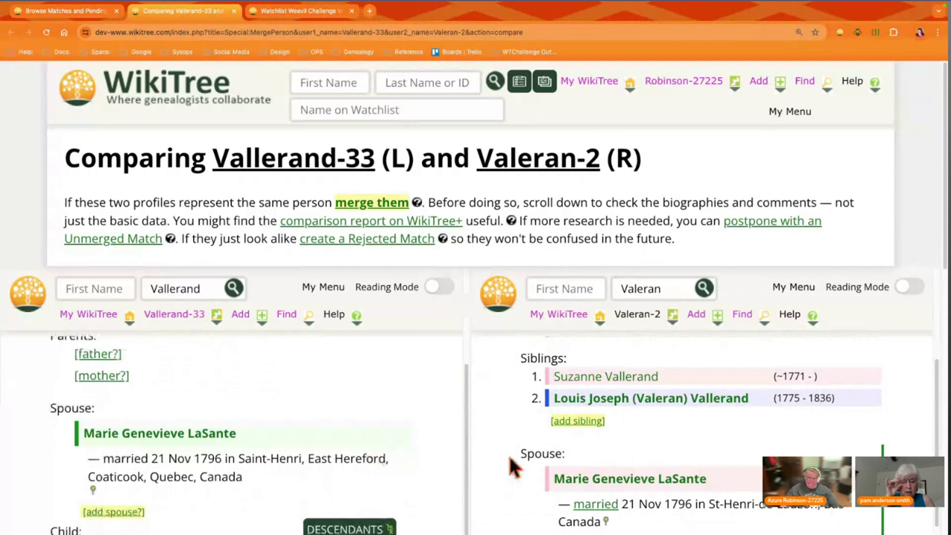
{"action": "scroll", "coordinate": [433, 468], "scroll_direction": "down", "scroll_amount": 1}
{"action": "scroll", "coordinate": [636, 482], "scroll_direction": "down", "scroll_amount": 4}
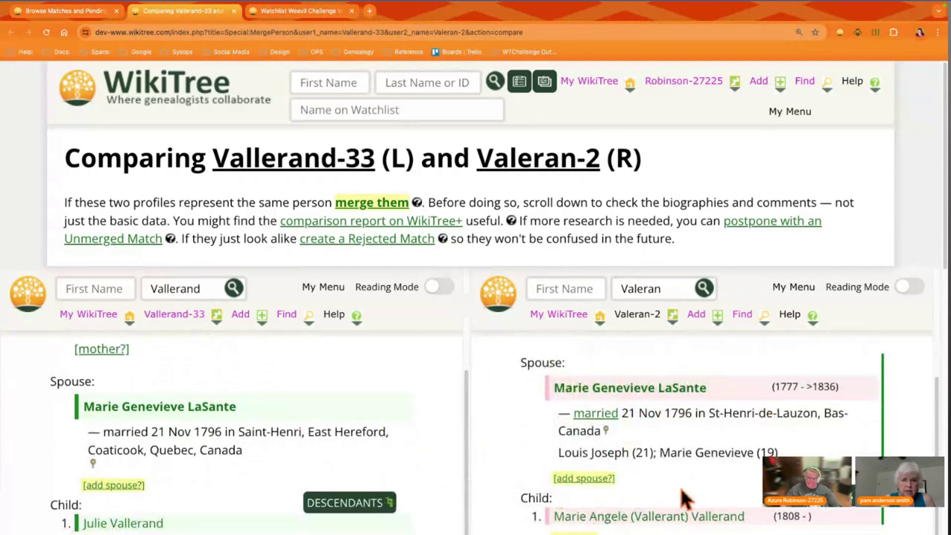
{"action": "scroll", "coordinate": [327, 435], "scroll_direction": "down", "scroll_amount": 1}
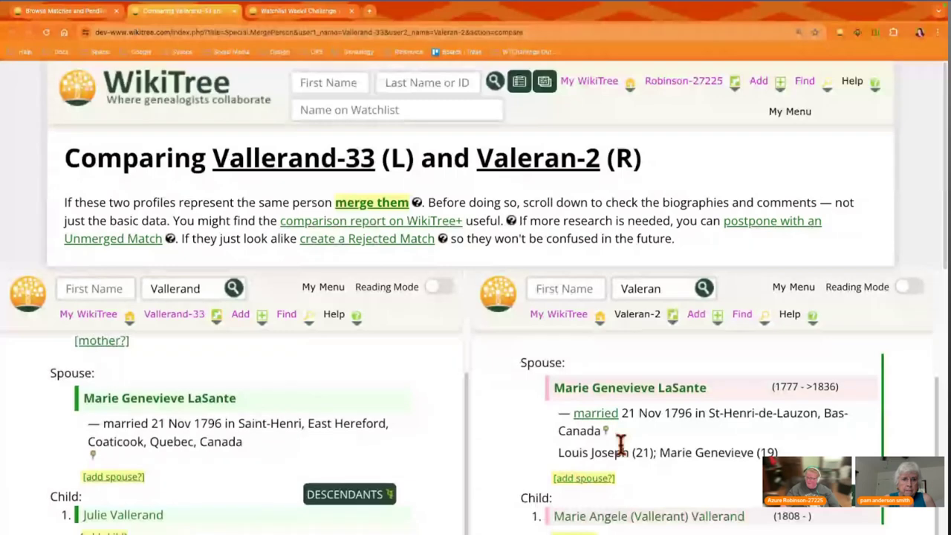
{"action": "scroll", "coordinate": [619, 444], "scroll_direction": "down", "scroll_amount": 1}
{"action": "scroll", "coordinate": [619, 444], "scroll_direction": "up", "scroll_amount": 1}
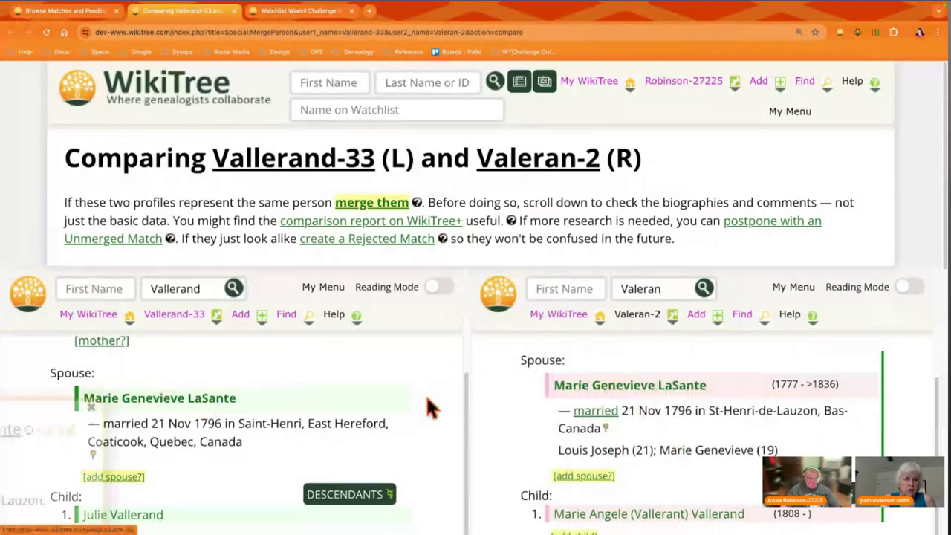
{"action": "mouse_move", "coordinate": [634, 388]}
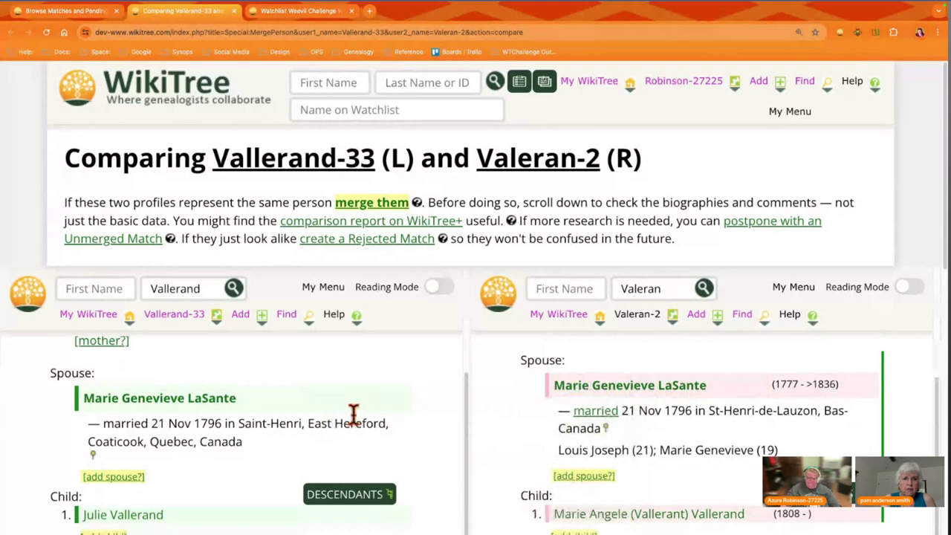
Start merging the two profiles with 'clear duplicate' as the short explanation
{"action": "left_click", "coordinate": [355, 212]}
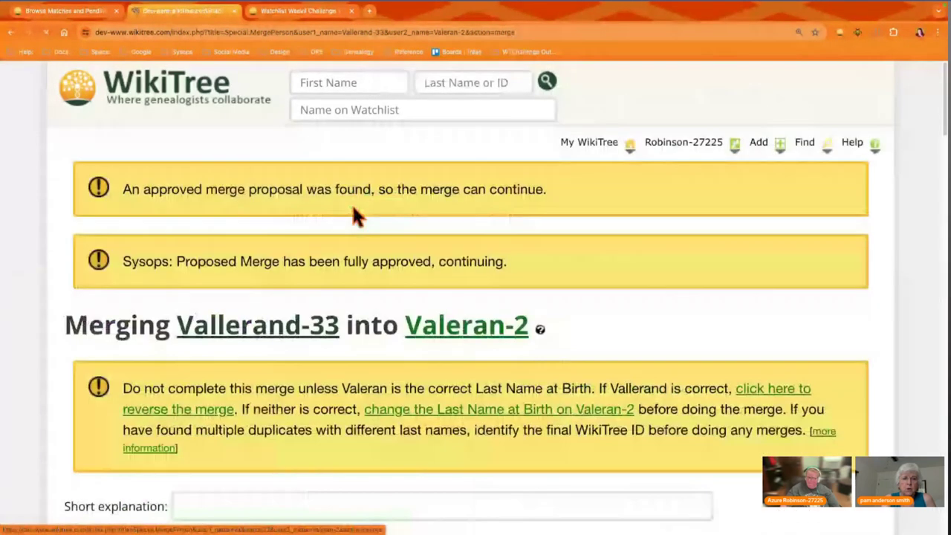
{"action": "scroll", "coordinate": [269, 477], "scroll_direction": "down", "scroll_amount": 1}
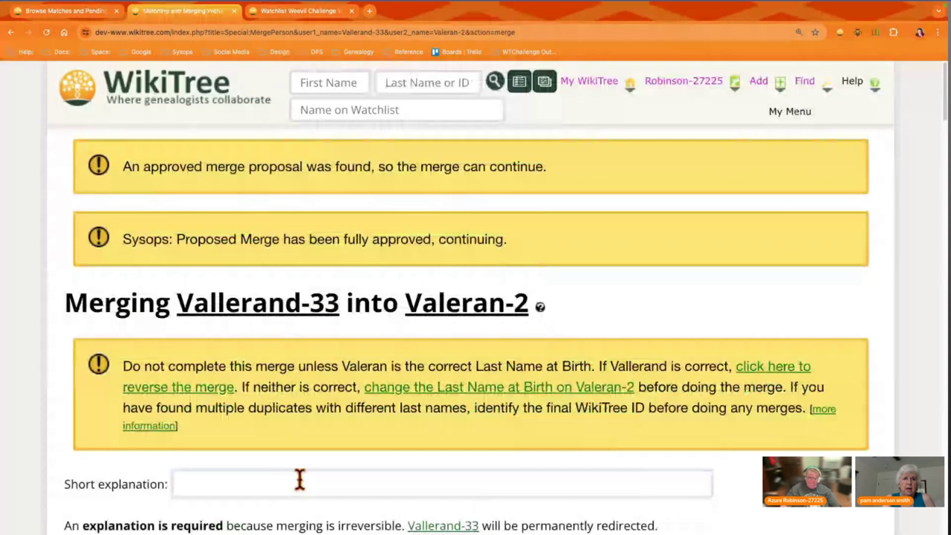
{"action": "left_click", "coordinate": [299, 479]}
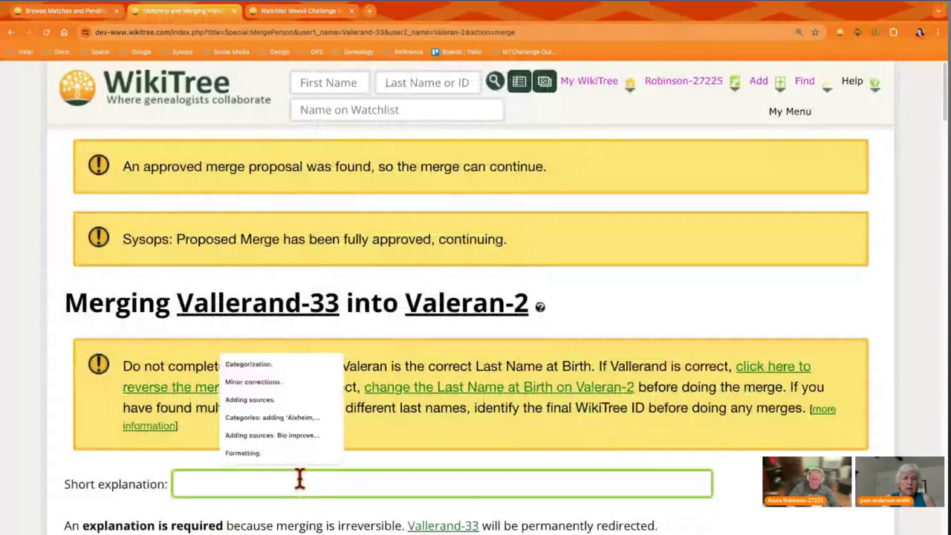
{"action": "type", "text": "clear"}
{"action": "left_click", "coordinate": [309, 451]}
{"action": "left_click", "coordinate": [293, 436]}
Scroll through the merge form's field comparison rows
{"action": "scroll", "coordinate": [65, 433], "scroll_direction": "down", "scroll_amount": 1}
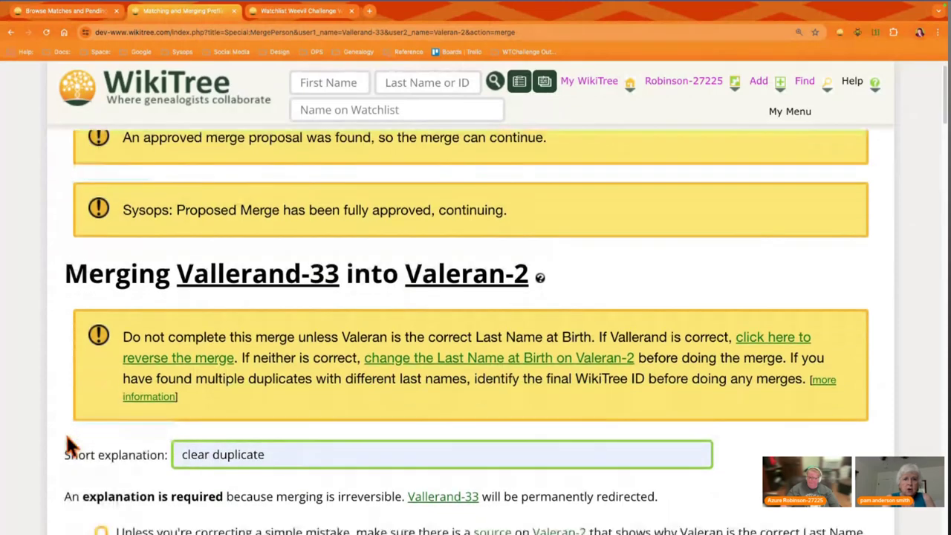
{"action": "scroll", "coordinate": [67, 444], "scroll_direction": "down", "scroll_amount": 2}
{"action": "scroll", "coordinate": [67, 444], "scroll_direction": "down", "scroll_amount": 15}
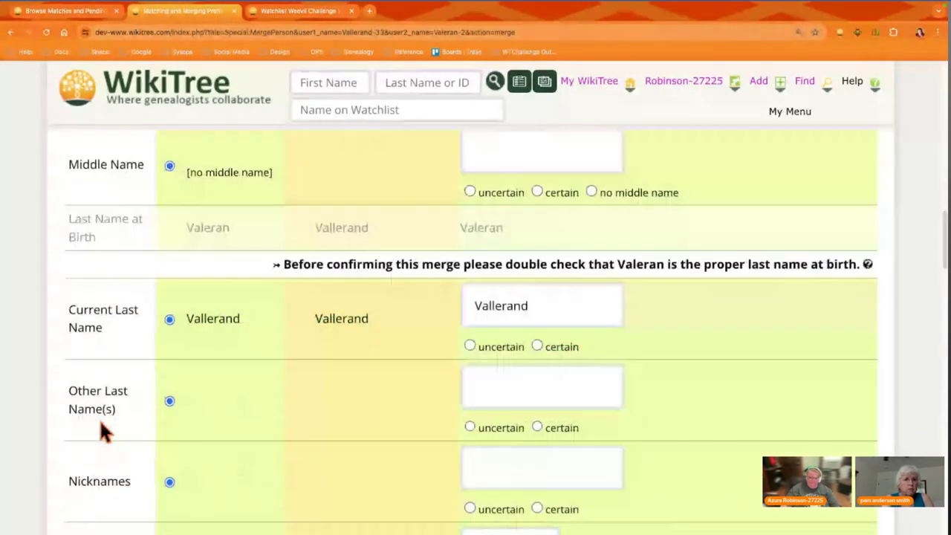
{"action": "scroll", "coordinate": [79, 433], "scroll_direction": "down", "scroll_amount": 1}
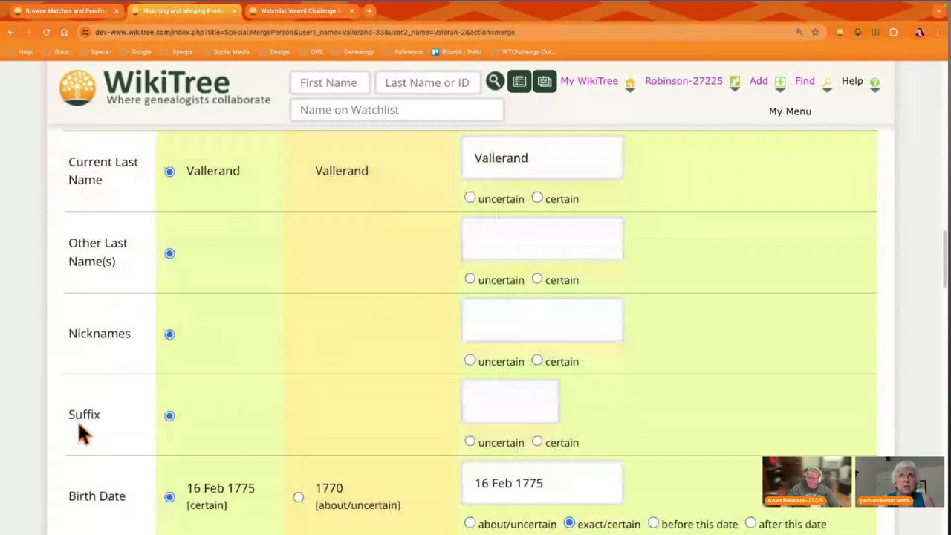
{"action": "scroll", "coordinate": [82, 416], "scroll_direction": "up", "scroll_amount": 5}
{"action": "scroll", "coordinate": [83, 401], "scroll_direction": "up", "scroll_amount": 4}
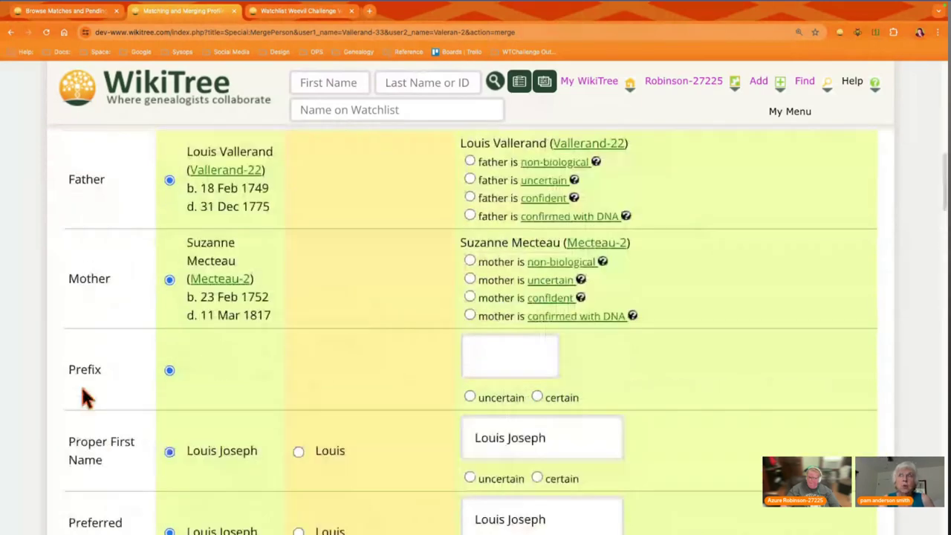
{"action": "scroll", "coordinate": [81, 392], "scroll_direction": "down", "scroll_amount": 3}
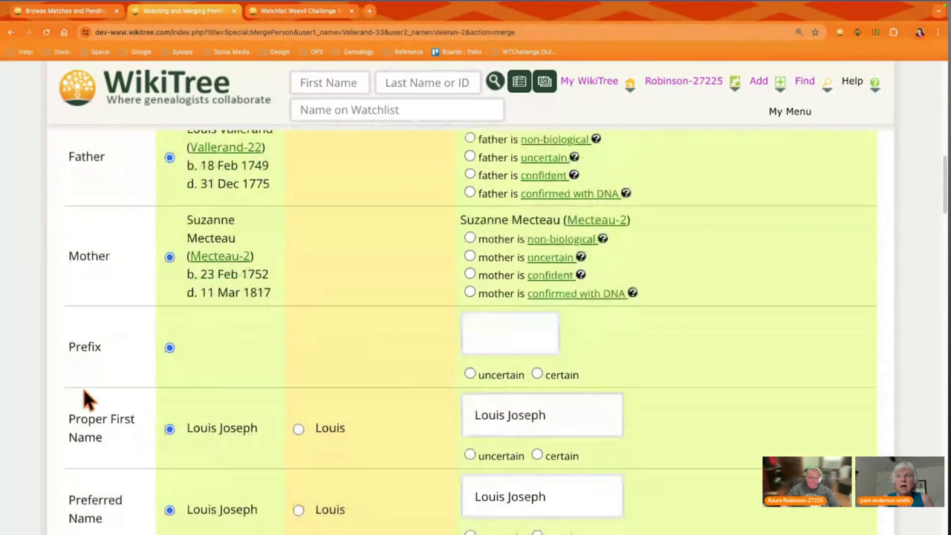
{"action": "scroll", "coordinate": [83, 391], "scroll_direction": "down", "scroll_amount": 3}
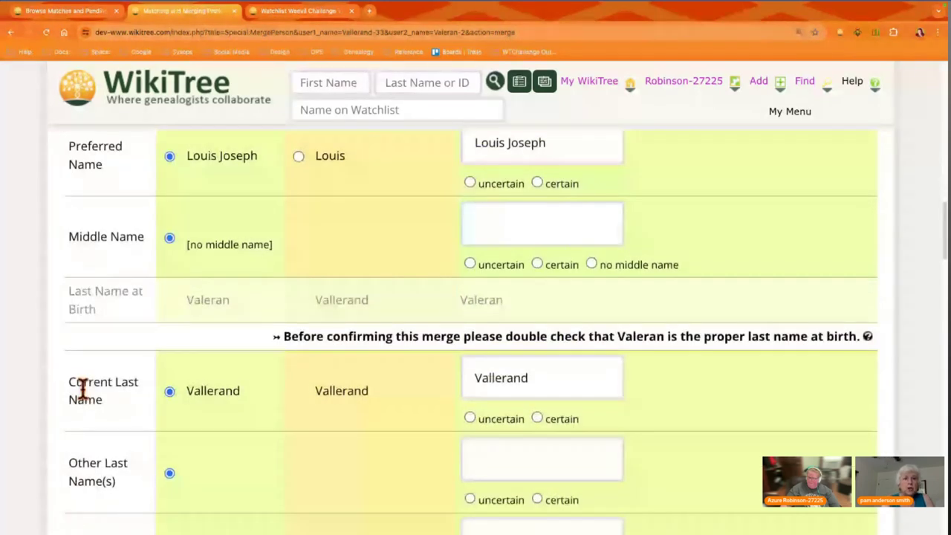
{"action": "scroll", "coordinate": [83, 389], "scroll_direction": "up", "scroll_amount": 5}
{"action": "scroll", "coordinate": [82, 388], "scroll_direction": "up", "scroll_amount": 1}
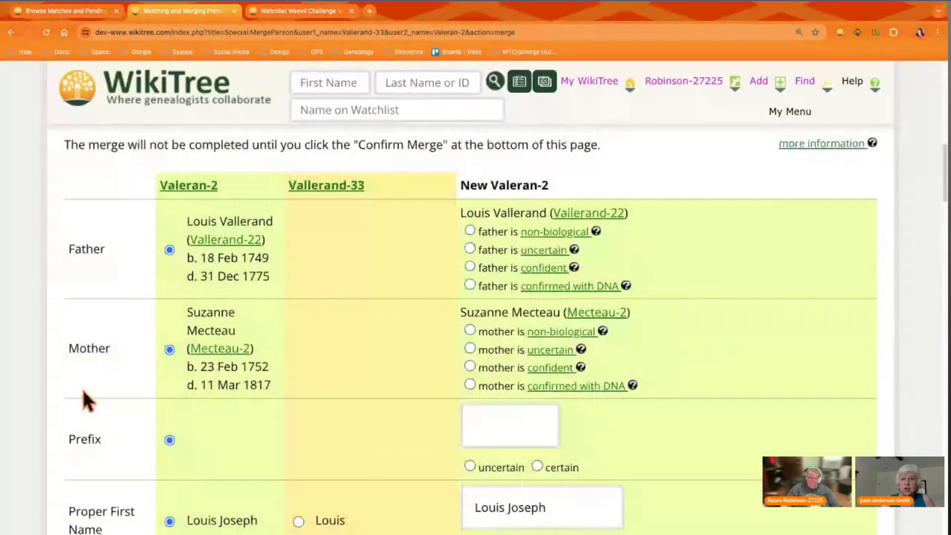
{"action": "scroll", "coordinate": [82, 388], "scroll_direction": "up", "scroll_amount": 4}
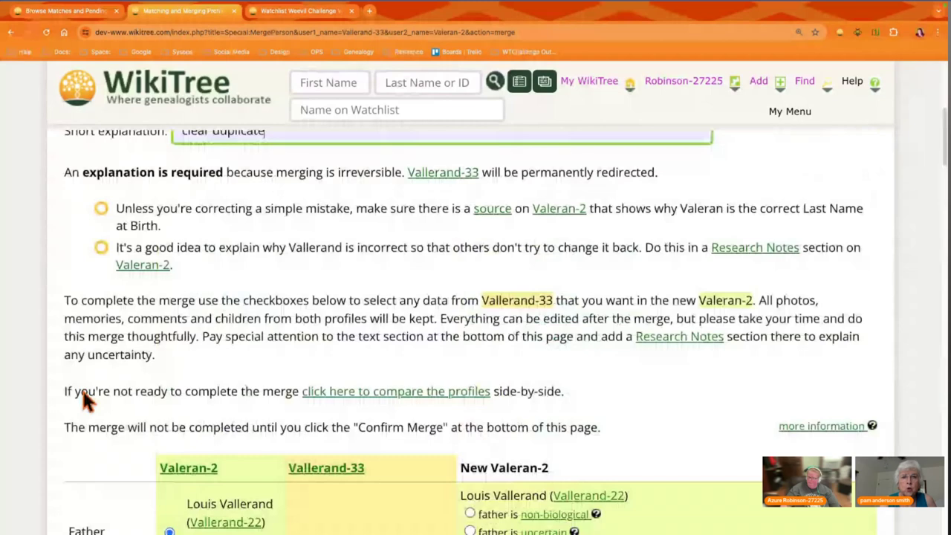
{"action": "scroll", "coordinate": [82, 388], "scroll_direction": "up", "scroll_amount": 1}
{"action": "scroll", "coordinate": [82, 387], "scroll_direction": "up", "scroll_amount": 4}
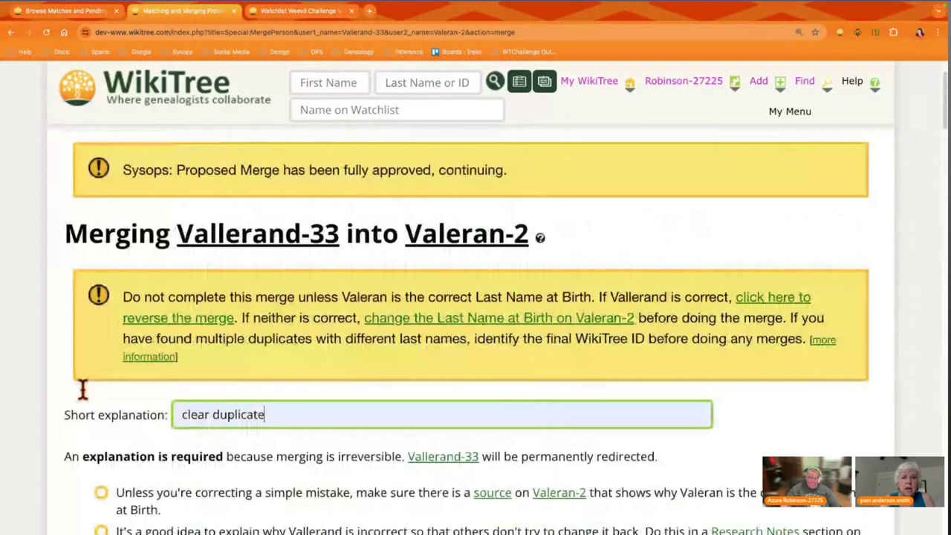
{"action": "scroll", "coordinate": [88, 384], "scroll_direction": "up", "scroll_amount": 1}
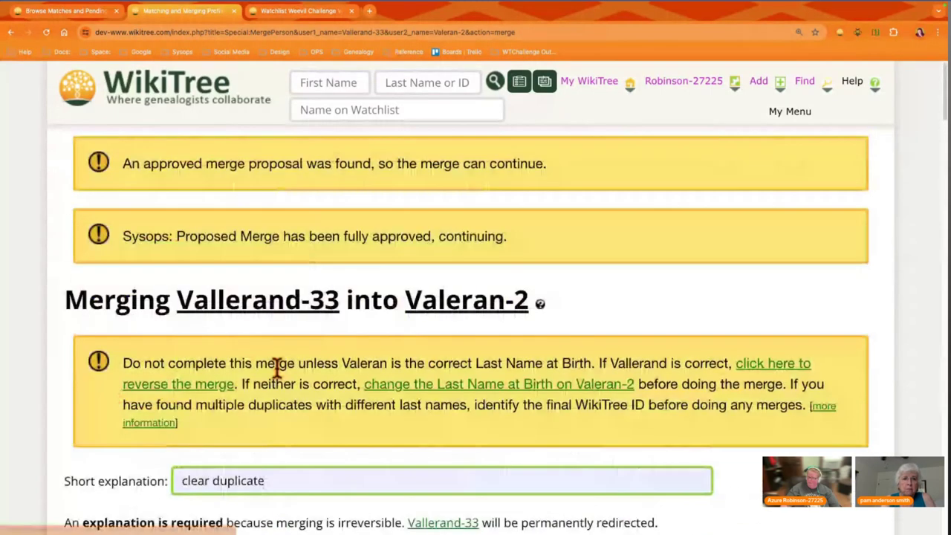
Reverse the merge to Valeran-2 into Vallerand-33 and re-enter 'clear duplicate'
{"action": "left_click", "coordinate": [197, 390]}
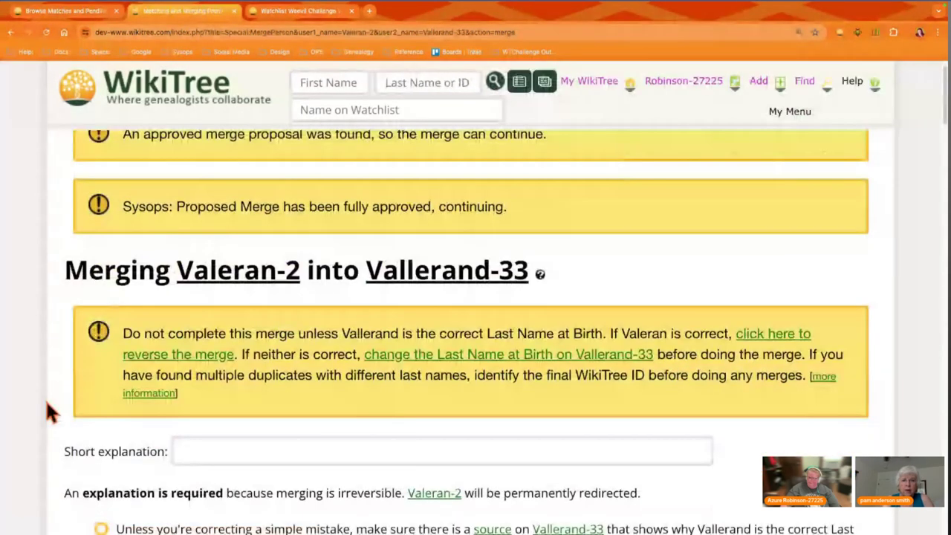
{"action": "left_click", "coordinate": [229, 443]}
{"action": "type", "text": "c"}
{"action": "left_click", "coordinate": [247, 412]}
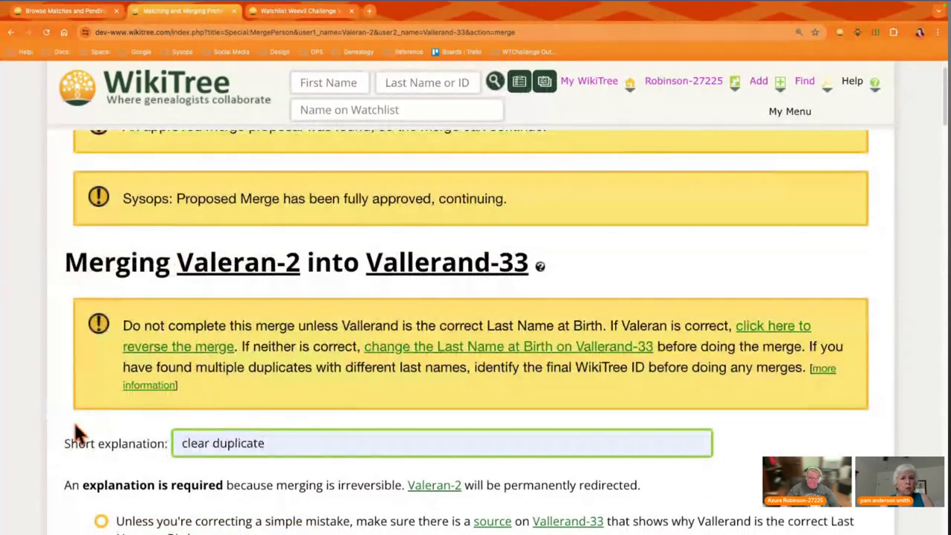
{"action": "scroll", "coordinate": [73, 421], "scroll_direction": "down", "scroll_amount": 1}
{"action": "scroll", "coordinate": [73, 420], "scroll_direction": "down", "scroll_amount": 2}
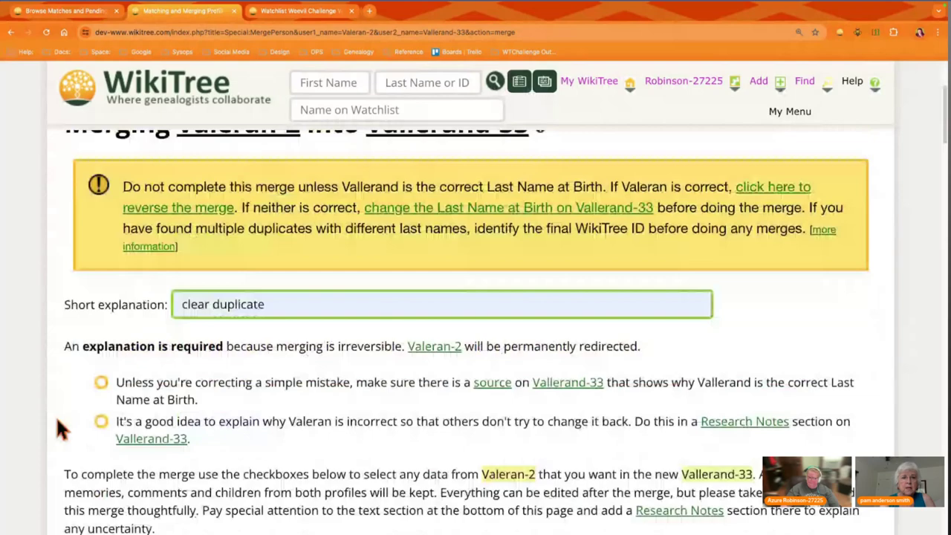
{"action": "scroll", "coordinate": [61, 429], "scroll_direction": "down", "scroll_amount": 2}
{"action": "scroll", "coordinate": [57, 413], "scroll_direction": "down", "scroll_amount": 8}
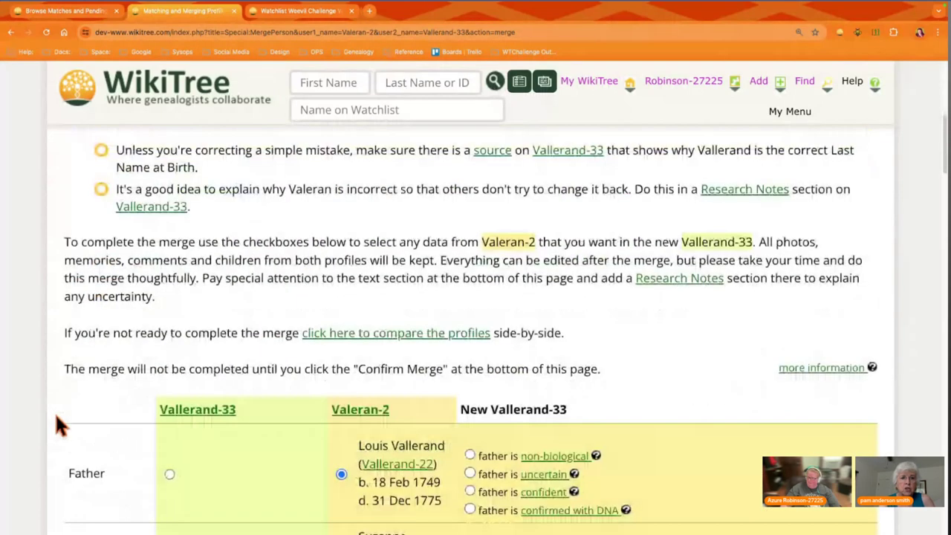
{"action": "scroll", "coordinate": [63, 412], "scroll_direction": "down", "scroll_amount": 1}
{"action": "scroll", "coordinate": [64, 413], "scroll_direction": "down", "scroll_amount": 3}
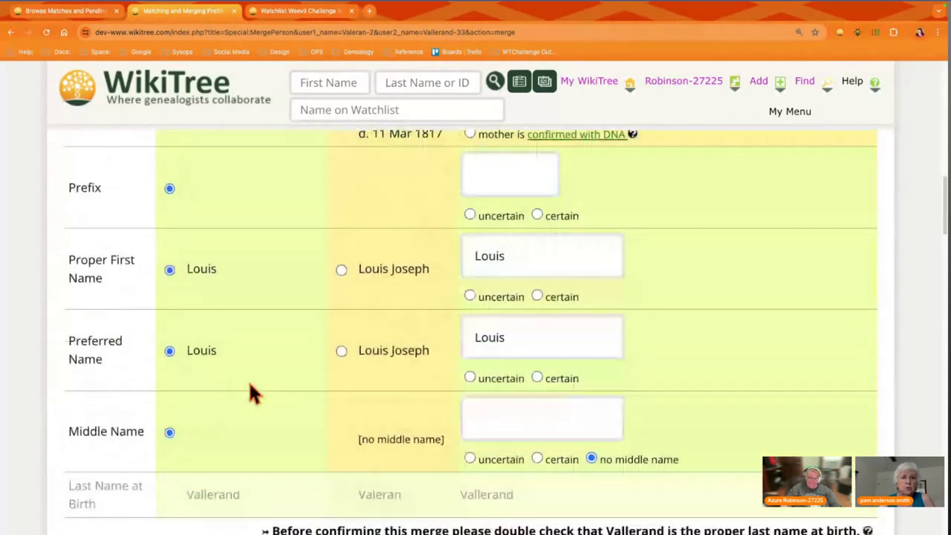
Choose Louis Joseph for both Proper First Name and Preferred Name
{"action": "left_click", "coordinate": [341, 269]}
{"action": "left_click", "coordinate": [341, 351]}
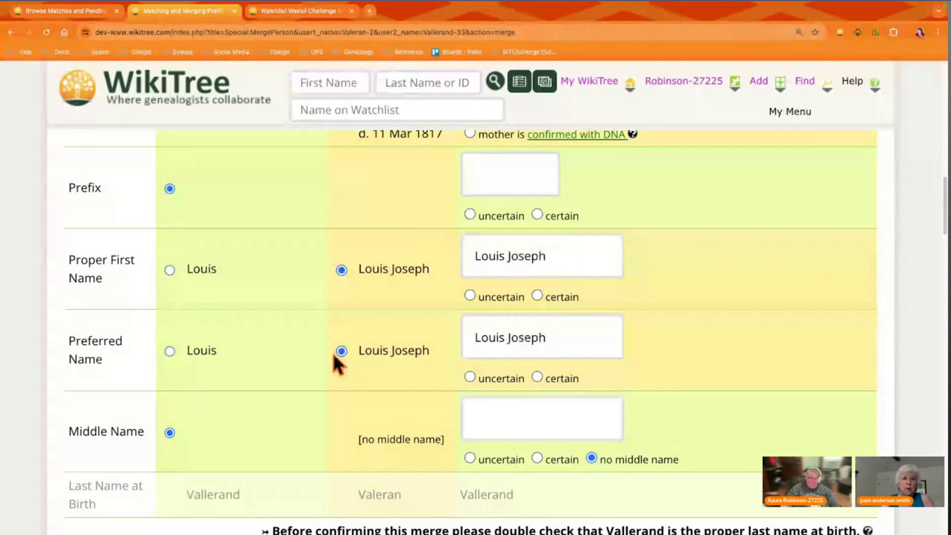
{"action": "scroll", "coordinate": [224, 374], "scroll_direction": "down", "scroll_amount": 5}
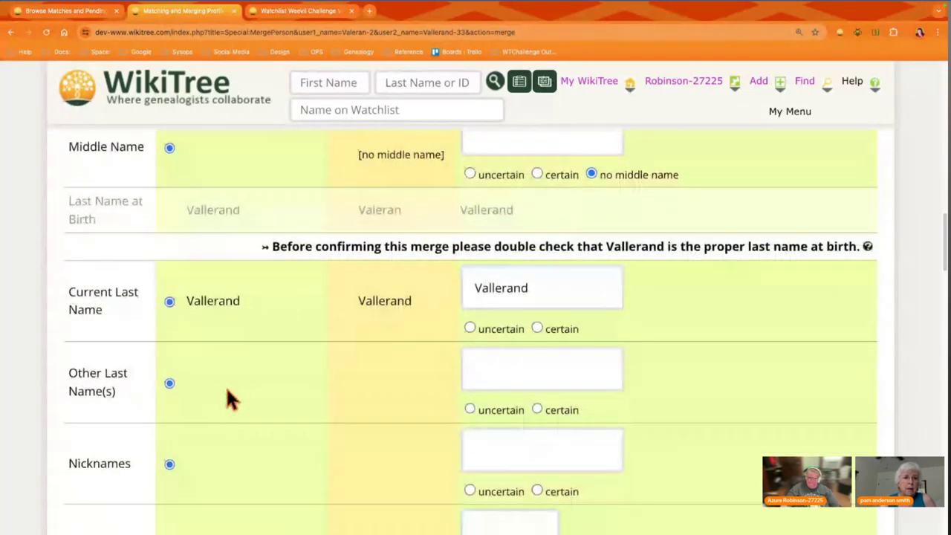
{"action": "scroll", "coordinate": [232, 413], "scroll_direction": "down", "scroll_amount": 5}
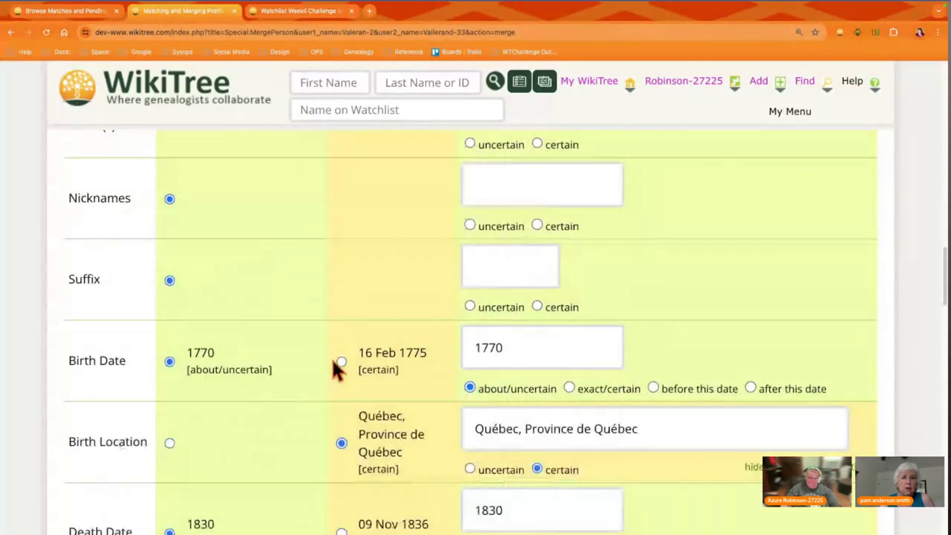
Keep the exact birth date 16 Feb 1775 and death date 09 Nov 1836
{"action": "left_click", "coordinate": [341, 362]}
{"action": "scroll", "coordinate": [251, 409], "scroll_direction": "down", "scroll_amount": 1}
{"action": "scroll", "coordinate": [344, 372], "scroll_direction": "down", "scroll_amount": 2}
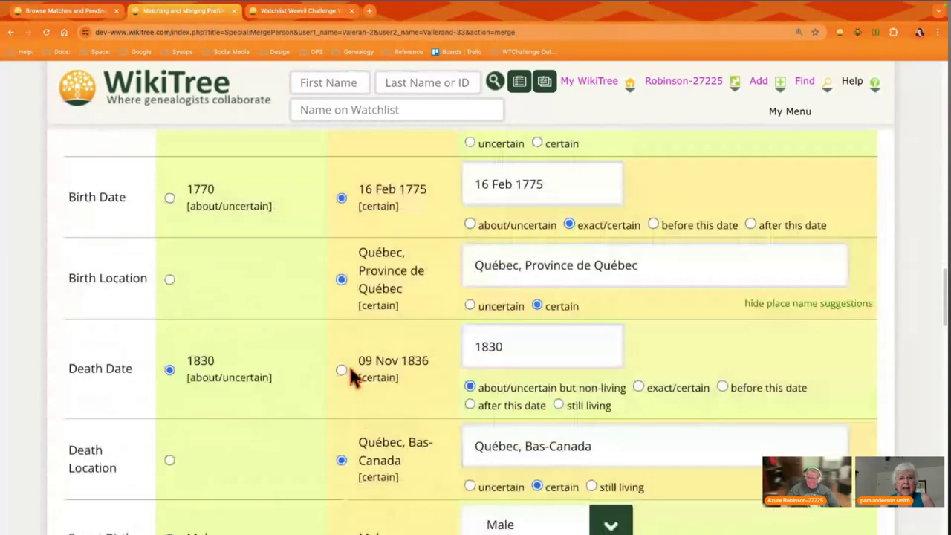
{"action": "left_click", "coordinate": [342, 374]}
{"action": "scroll", "coordinate": [244, 393], "scroll_direction": "down", "scroll_amount": 2}
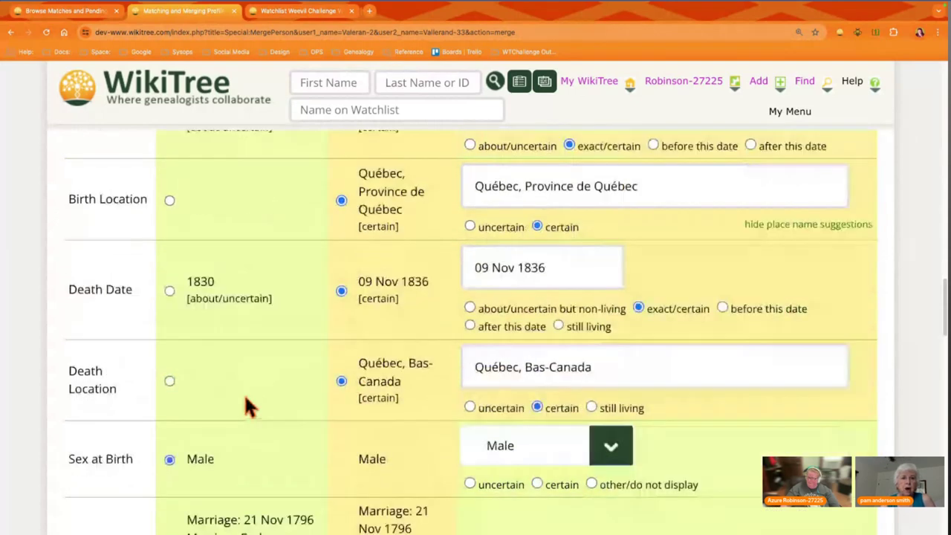
{"action": "scroll", "coordinate": [244, 393], "scroll_direction": "down", "scroll_amount": 4}
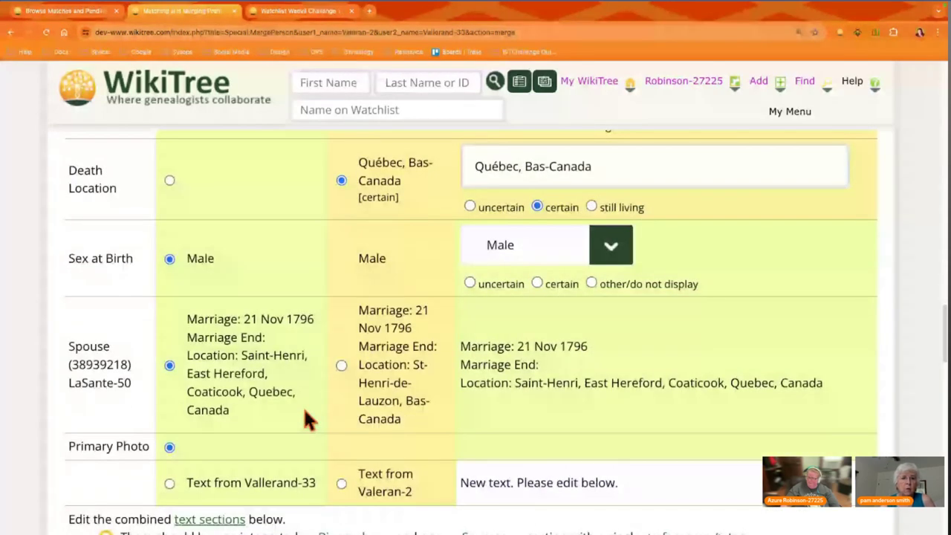
{"action": "scroll", "coordinate": [303, 406], "scroll_direction": "down", "scroll_amount": 1}
{"action": "scroll", "coordinate": [309, 404], "scroll_direction": "down", "scroll_amount": 2}
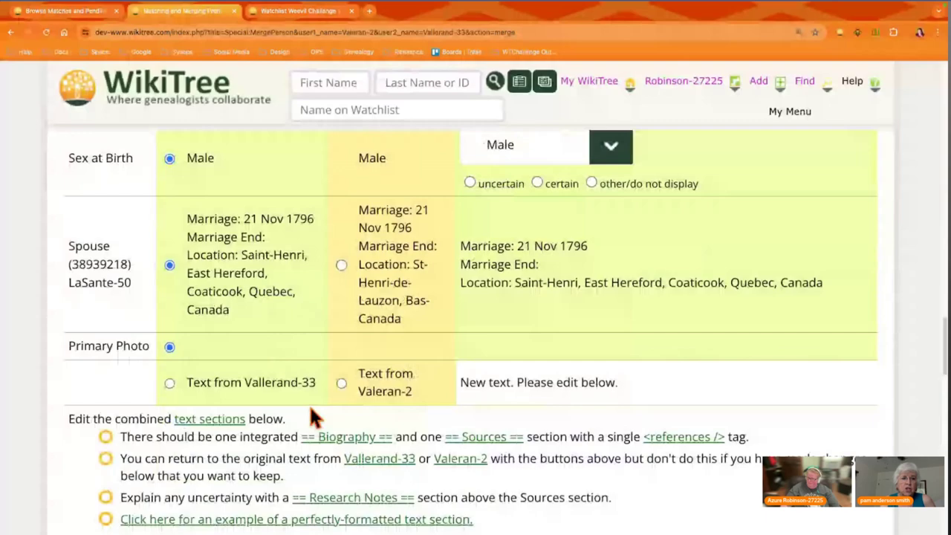
{"action": "scroll", "coordinate": [309, 404], "scroll_direction": "down", "scroll_amount": 3}
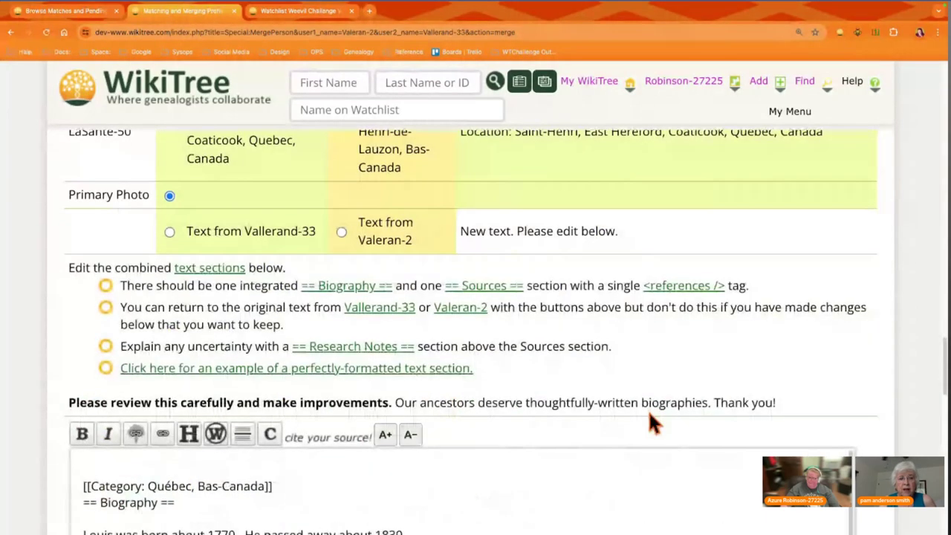
Delete the '* Inherited tree' source line from the biography
{"action": "scroll", "coordinate": [649, 416], "scroll_direction": "down", "scroll_amount": 1}
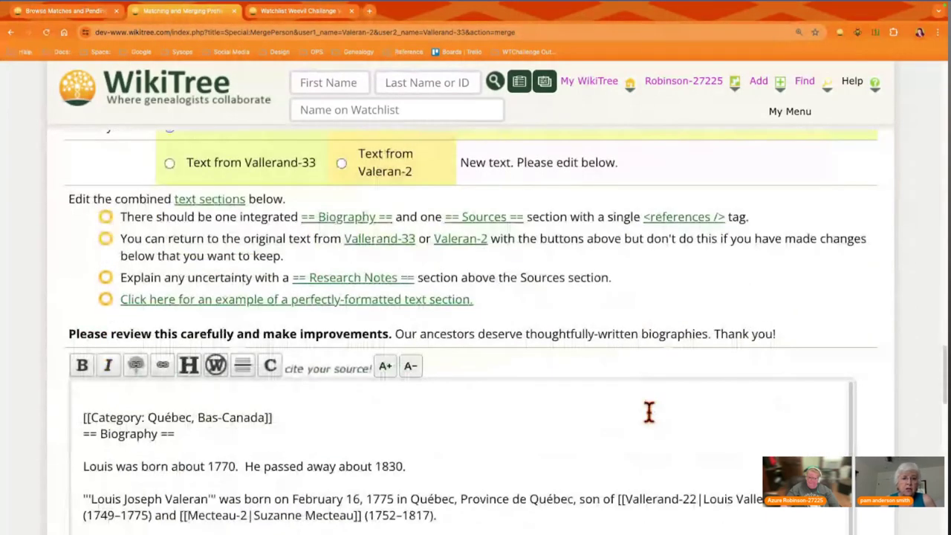
{"action": "scroll", "coordinate": [650, 413], "scroll_direction": "down", "scroll_amount": 2}
{"action": "scroll", "coordinate": [489, 482], "scroll_direction": "down", "scroll_amount": 2}
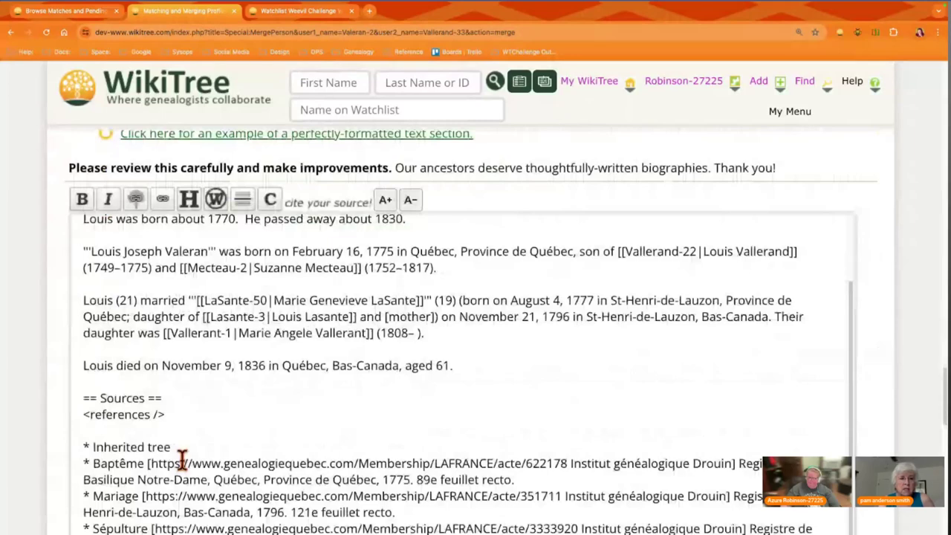
{"action": "scroll", "coordinate": [180, 457], "scroll_direction": "down", "scroll_amount": 1}
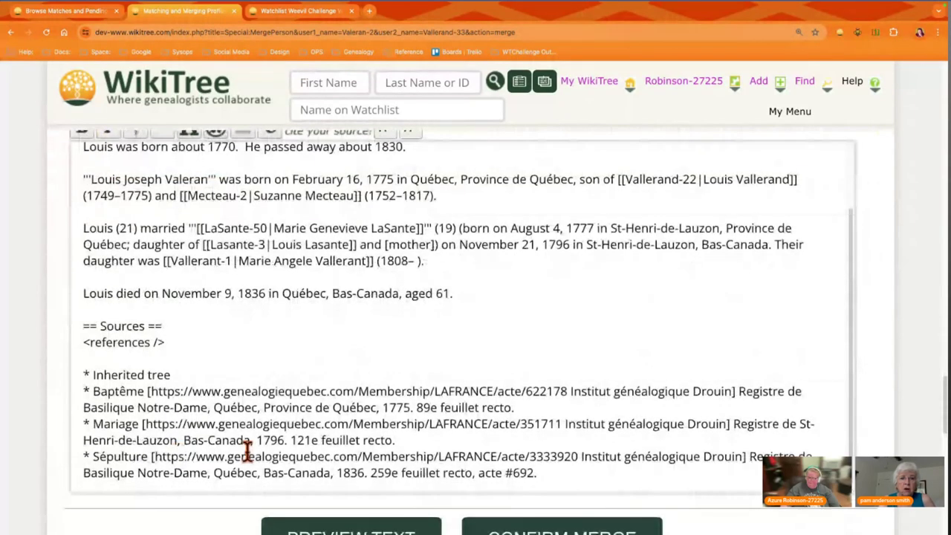
{"action": "scroll", "coordinate": [176, 365], "scroll_direction": "down", "scroll_amount": 1}
{"action": "left_click_drag", "start_coordinate": [176, 365], "coordinate": [200, 335]}
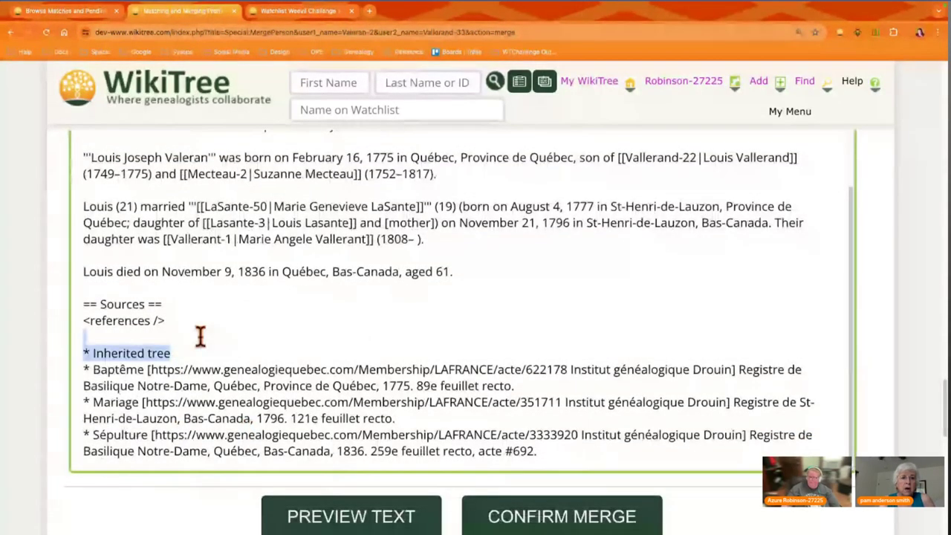
{"action": "key", "text": "BackSpace"}
Remove the sentence 'Louis was born about 1770. He passed away about 1830.'
{"action": "scroll", "coordinate": [200, 335], "scroll_direction": "up", "scroll_amount": 1}
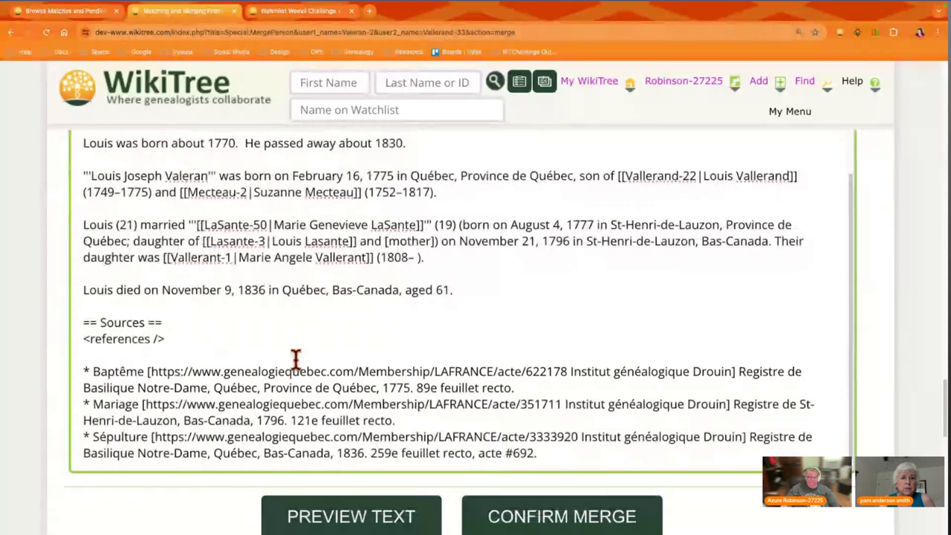
{"action": "left_click", "coordinate": [451, 207]}
{"action": "key", "text": "shift+Up"}
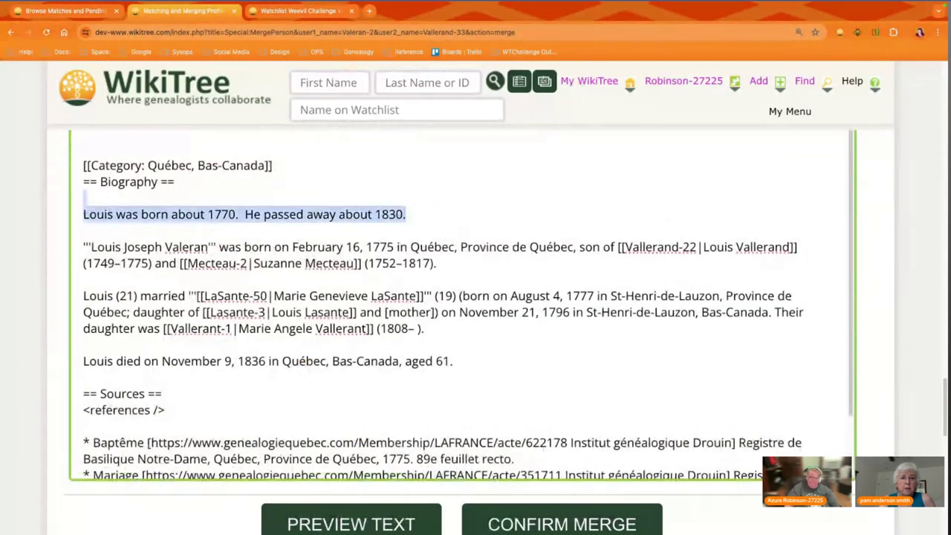
{"action": "key", "text": "BackSpace"}
{"action": "scroll", "coordinate": [248, 255], "scroll_direction": "down", "scroll_amount": 1}
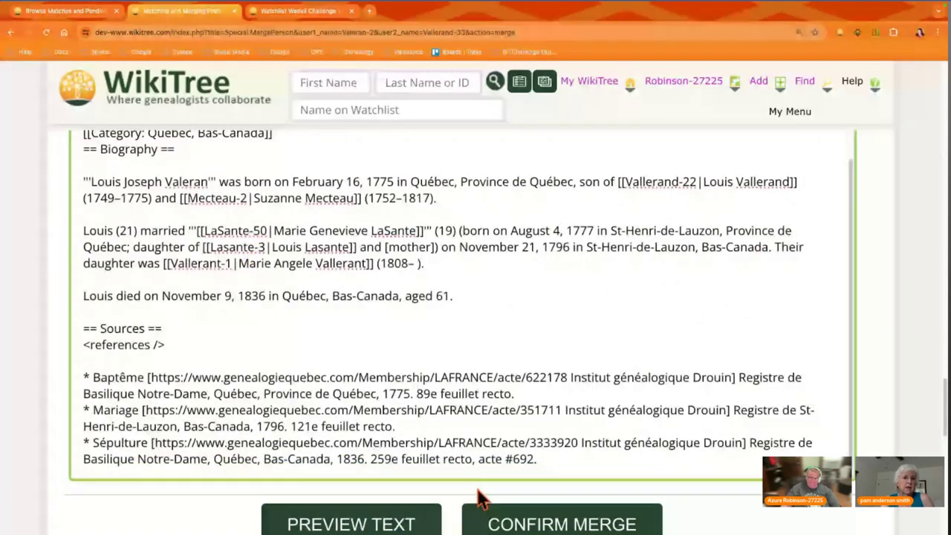
{"action": "scroll", "coordinate": [479, 499], "scroll_direction": "down", "scroll_amount": 2}
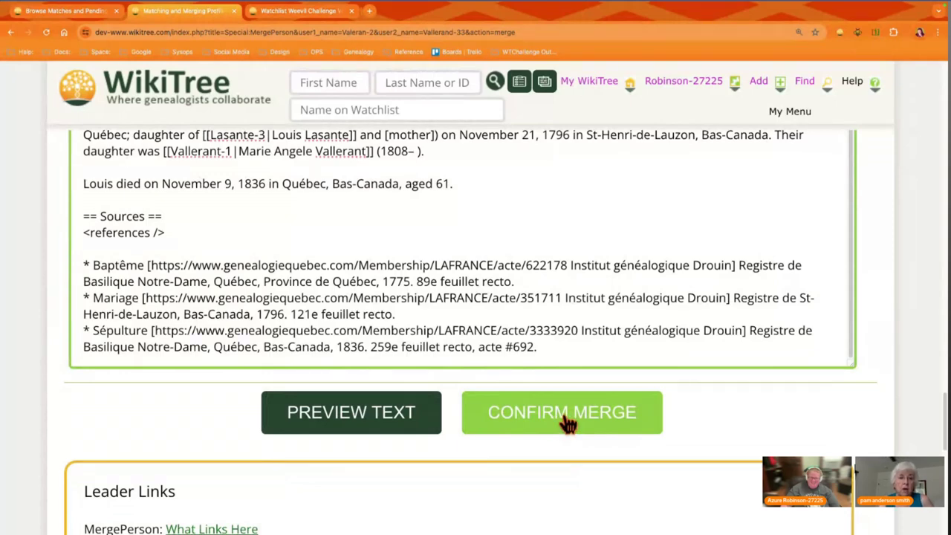
{"action": "left_click", "coordinate": [565, 419]}
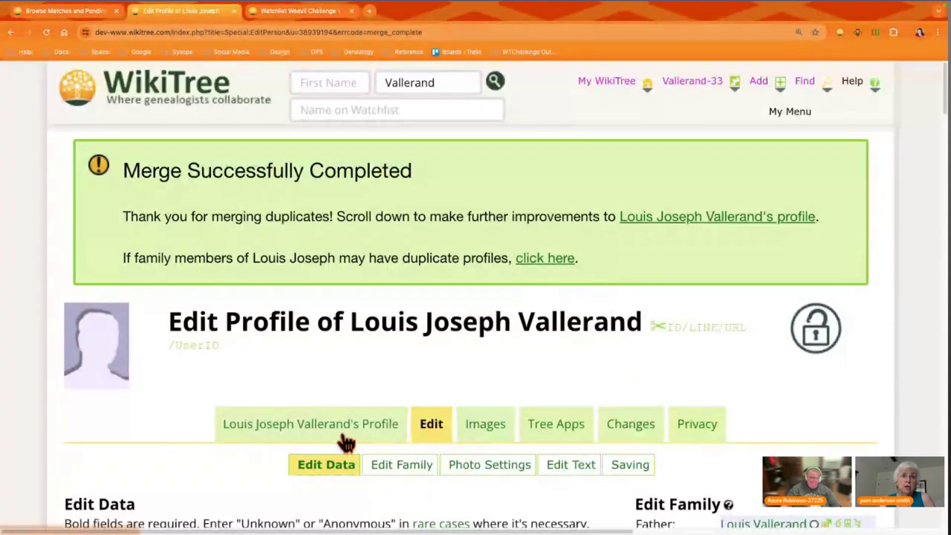
{"action": "mouse_move", "coordinate": [346, 443]}
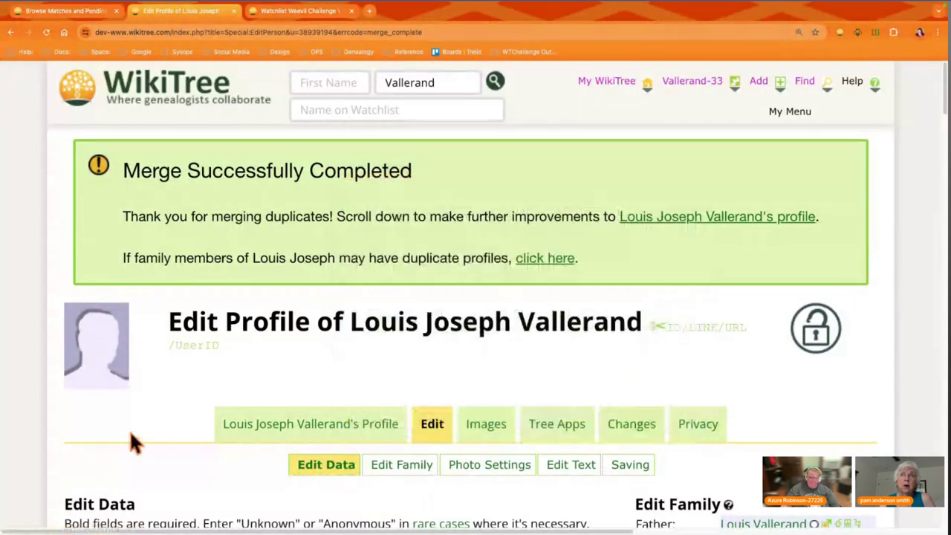
{"action": "left_click", "coordinate": [303, 432]}
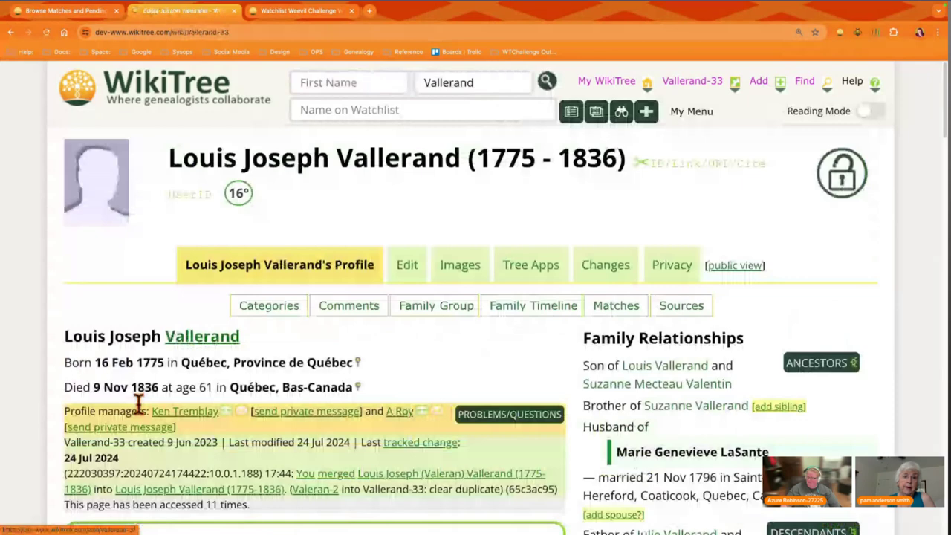
Scroll the Vallerand-33 profile to review the merged biography and family members
{"action": "scroll", "coordinate": [98, 394], "scroll_direction": "down", "scroll_amount": 2}
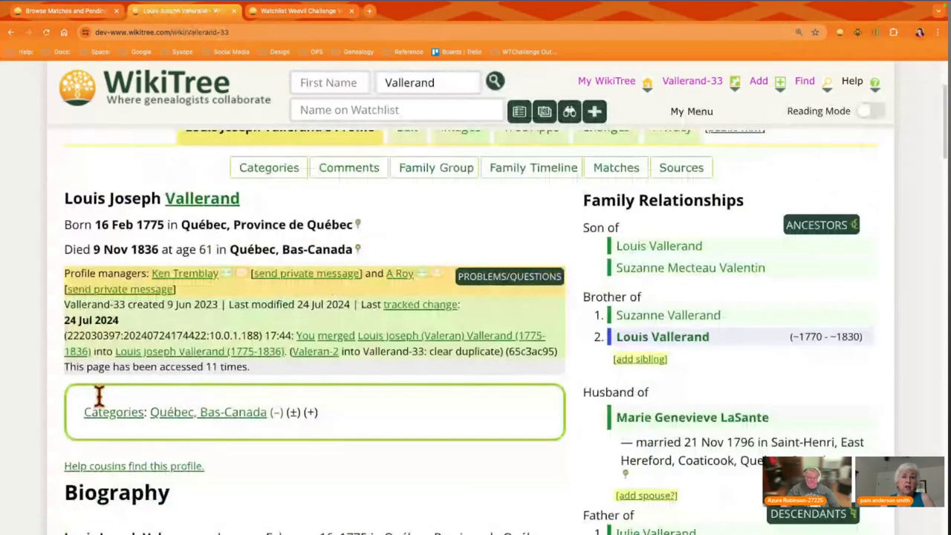
{"action": "scroll", "coordinate": [420, 411], "scroll_direction": "down", "scroll_amount": 2}
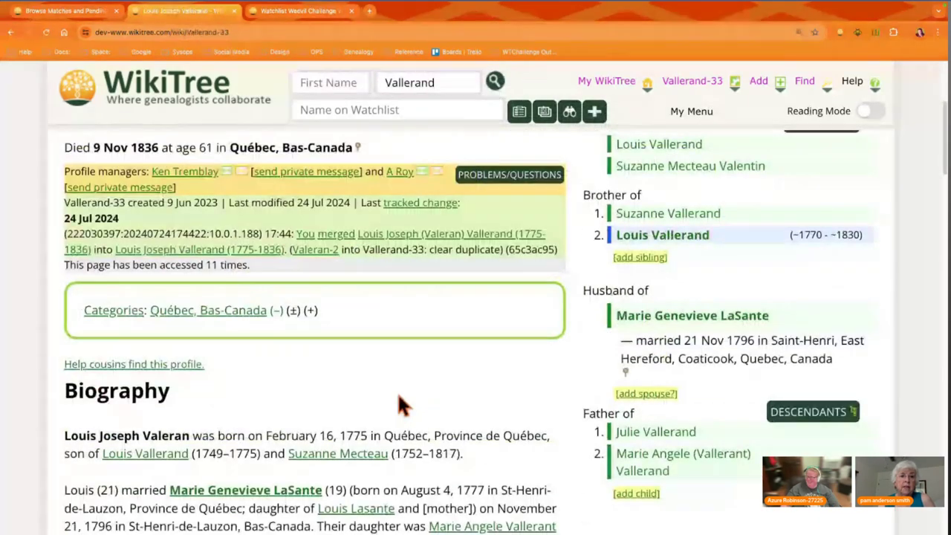
{"action": "scroll", "coordinate": [399, 397], "scroll_direction": "up", "scroll_amount": 1}
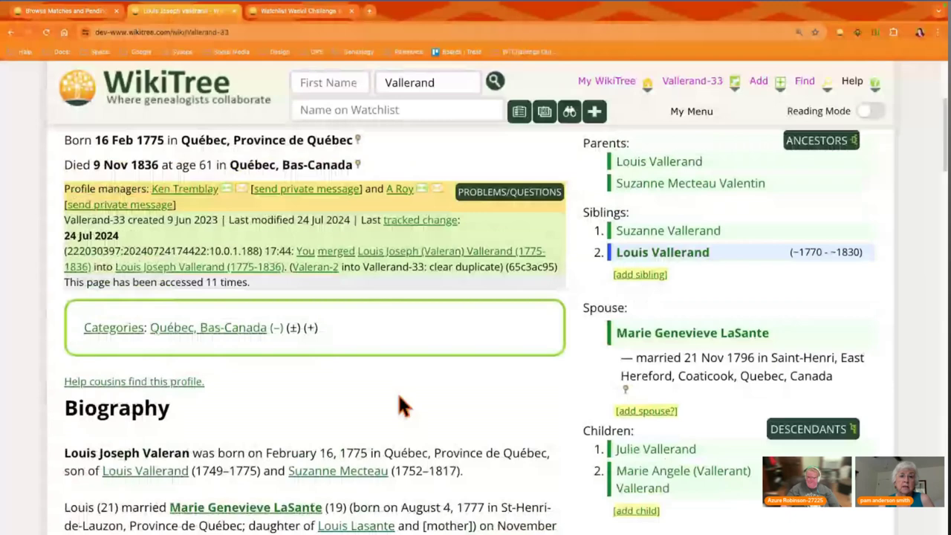
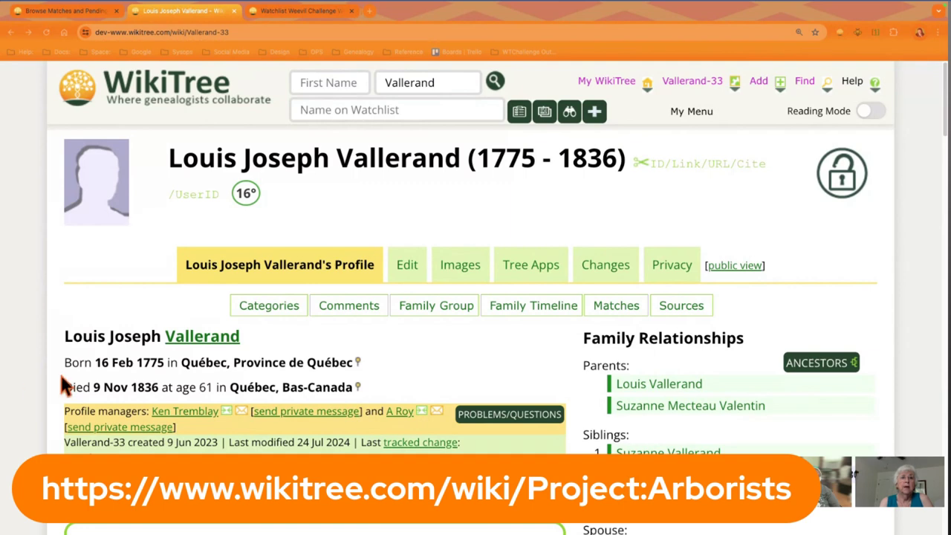
Return to the Browse Matches tab listing watchlist pending merges, scrolled to the top
{"action": "left_click", "coordinate": [107, 288]}
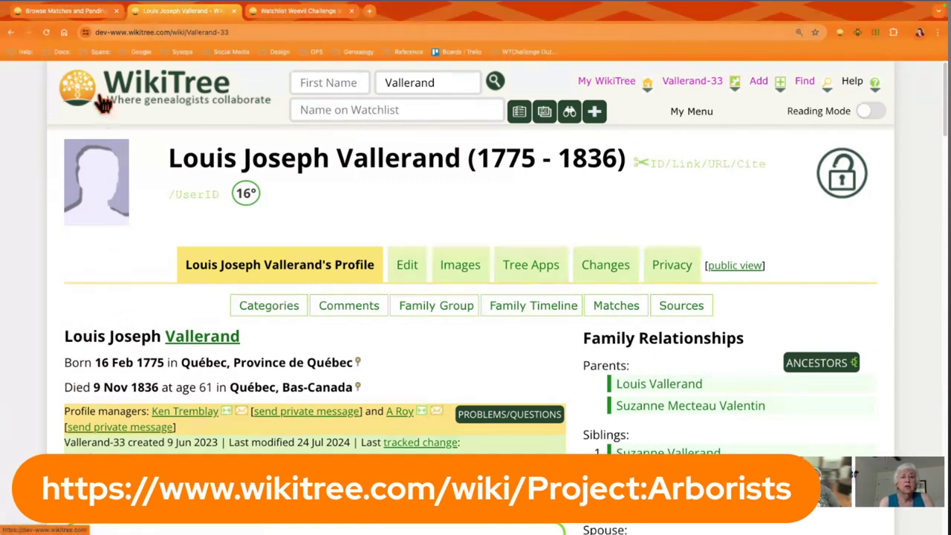
{"action": "key", "text": "ctrl+shift+Tab"}
{"action": "scroll", "coordinate": [475, 297], "scroll_direction": "up", "scroll_amount": 4}
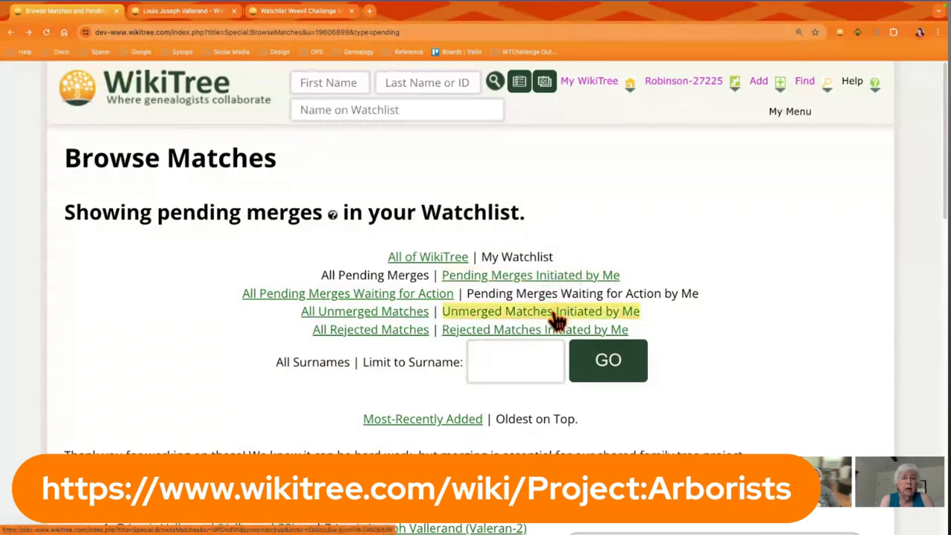
Filter the pending merges to surname Robinson and close the Vallerand-33 profile tab
{"action": "left_click", "coordinate": [527, 361]}
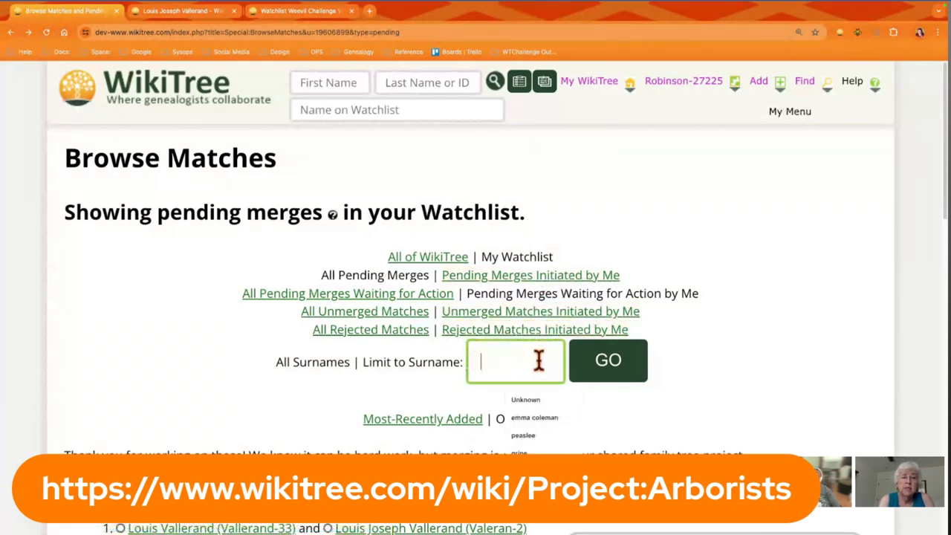
{"action": "type", "text": "Robinson"}
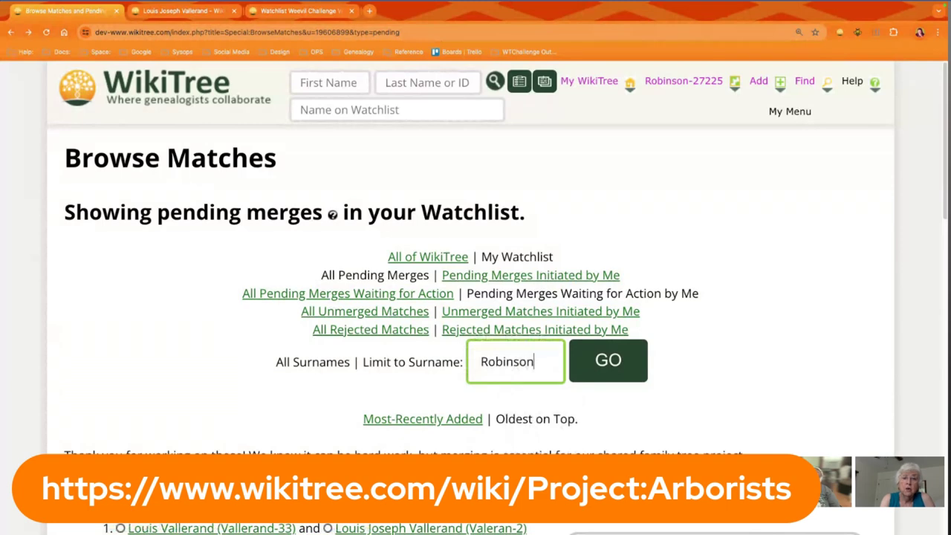
{"action": "left_click", "coordinate": [609, 377]}
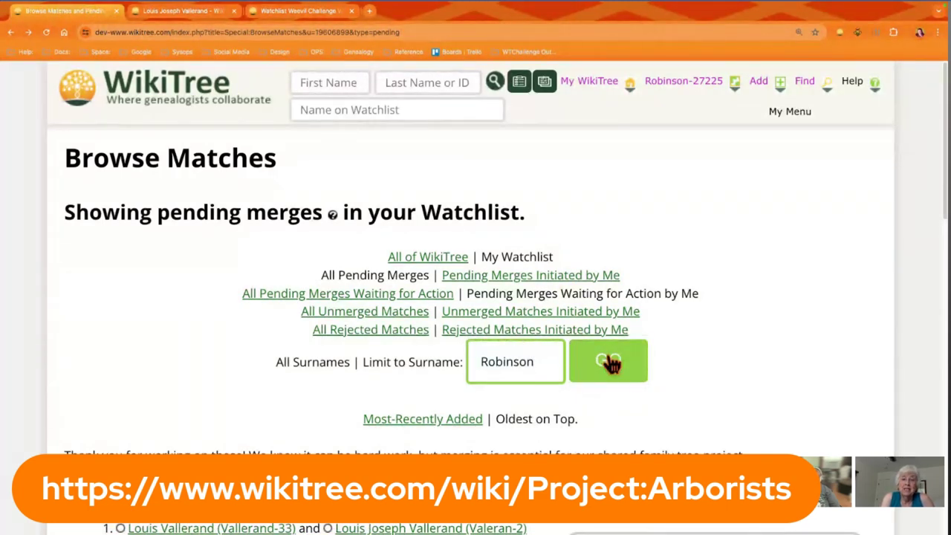
{"action": "left_click", "coordinate": [606, 362]}
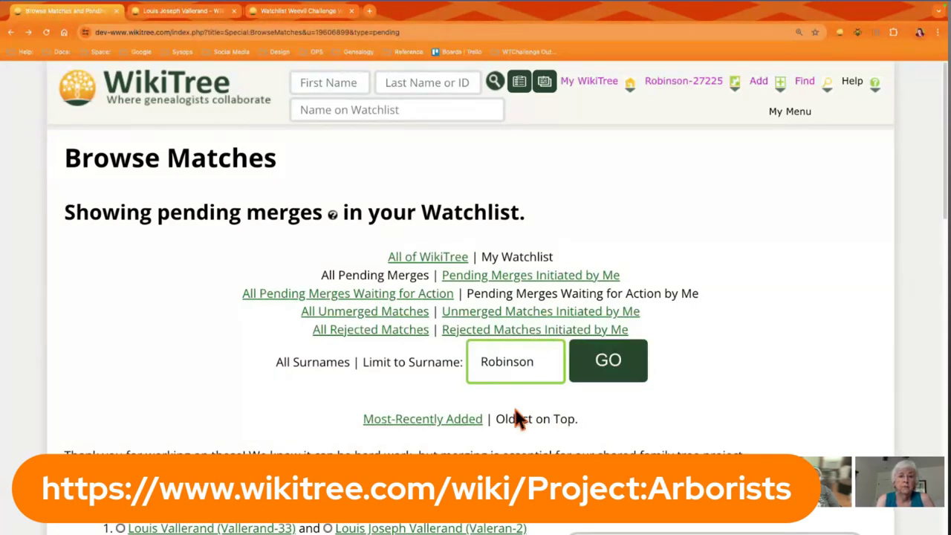
{"action": "left_click", "coordinate": [183, 330]}
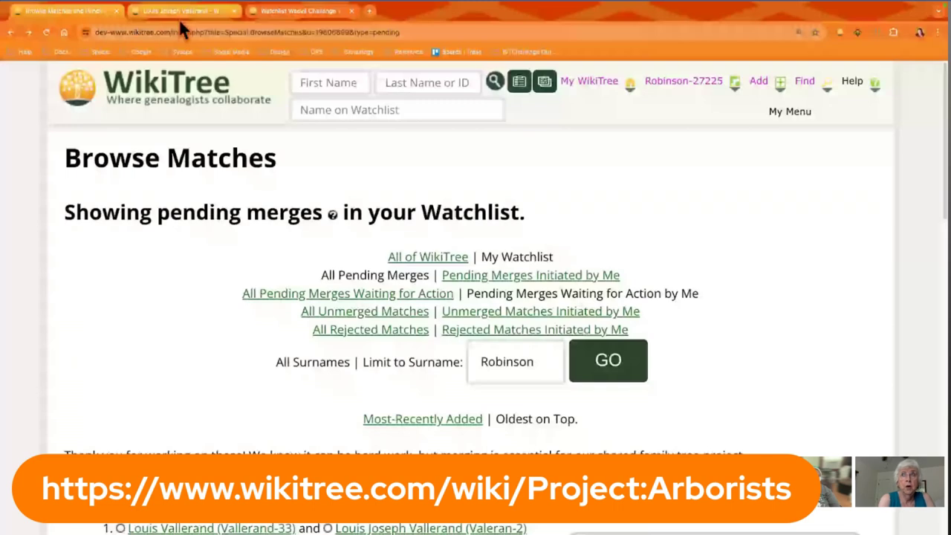
Read through the Week 9 challenge page, then go to the main Watchlist Weevil Challenge page
{"action": "left_click", "coordinate": [233, 10]}
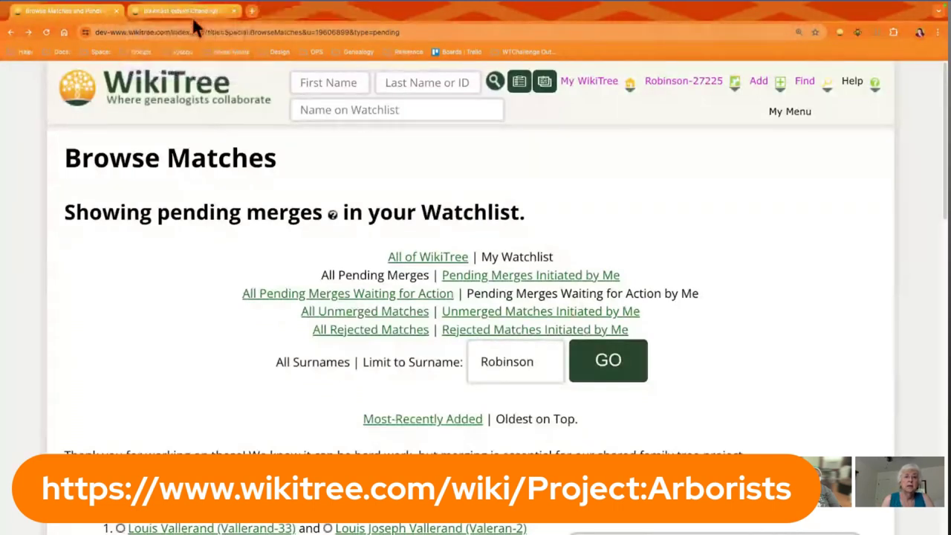
{"action": "left_click", "coordinate": [186, 17]}
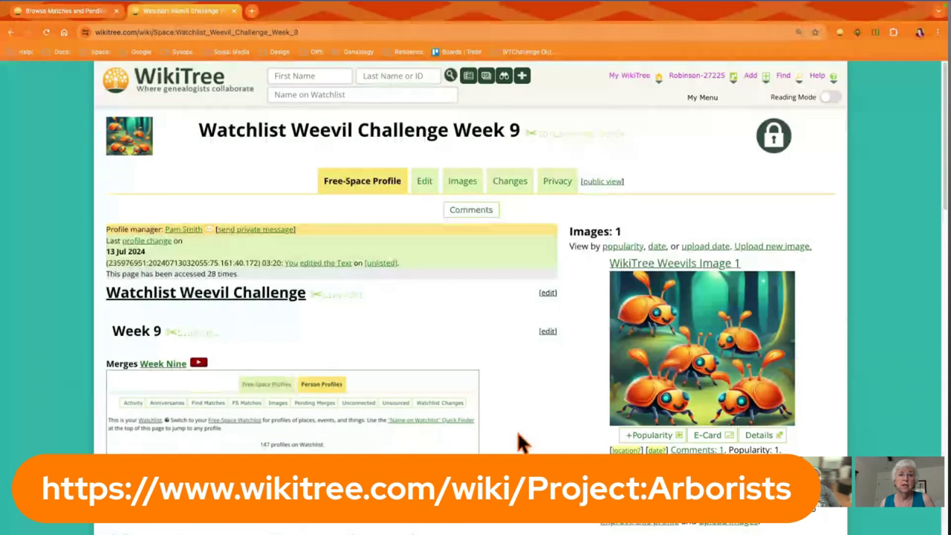
{"action": "scroll", "coordinate": [514, 431], "scroll_direction": "down", "scroll_amount": 1}
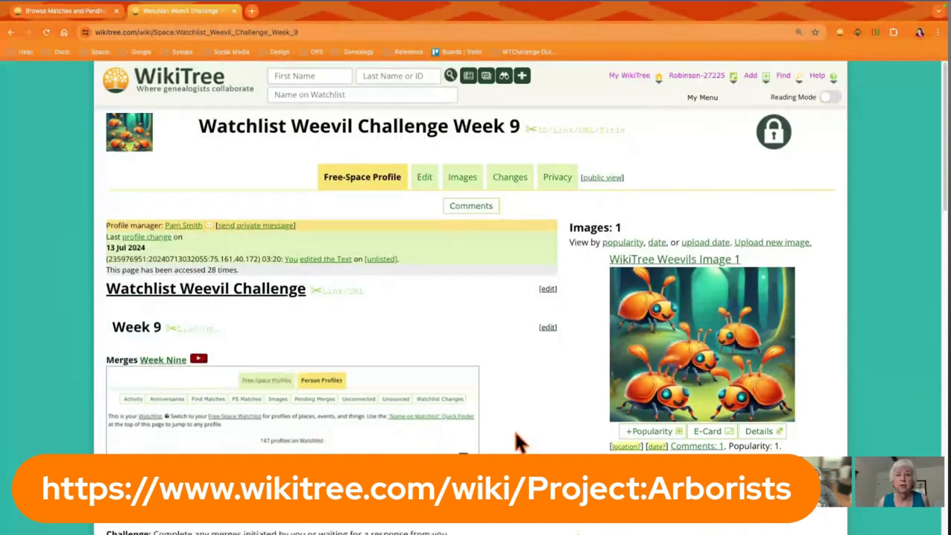
{"action": "scroll", "coordinate": [517, 434], "scroll_direction": "down", "scroll_amount": 3}
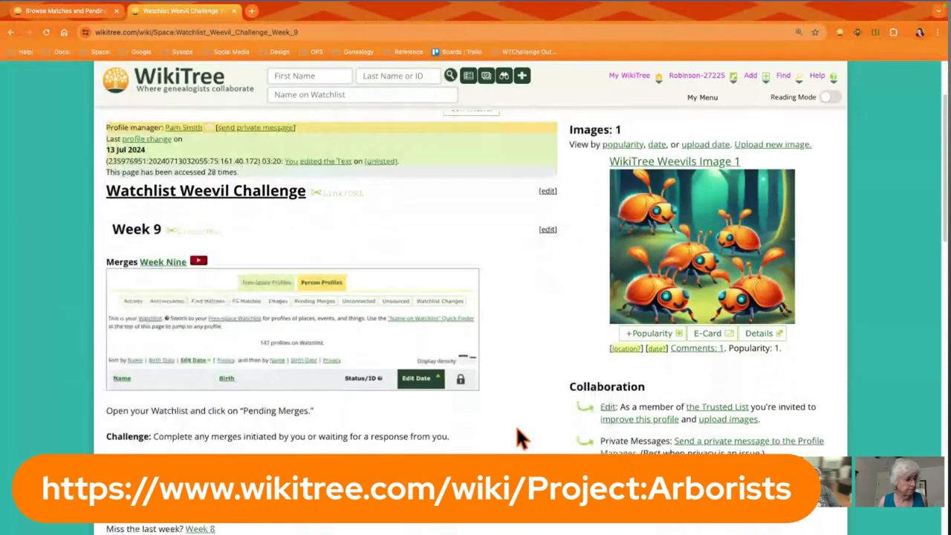
{"action": "scroll", "coordinate": [520, 439], "scroll_direction": "down", "scroll_amount": 1}
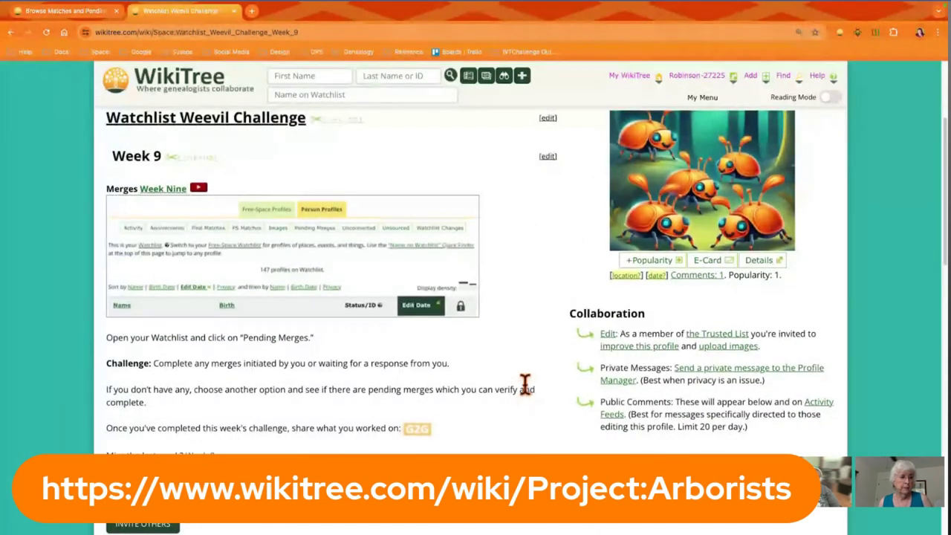
{"action": "scroll", "coordinate": [523, 386], "scroll_direction": "up", "scroll_amount": 1}
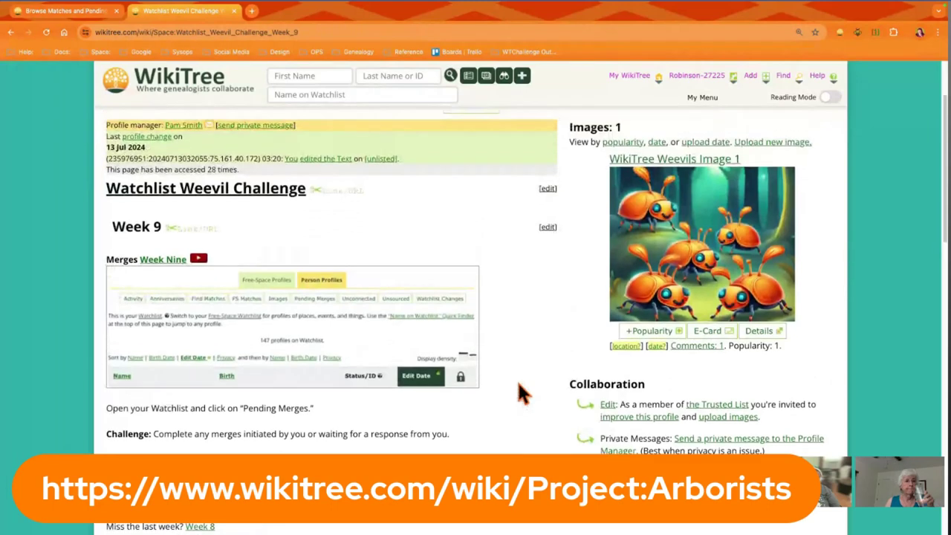
{"action": "scroll", "coordinate": [518, 394], "scroll_direction": "down", "scroll_amount": 1}
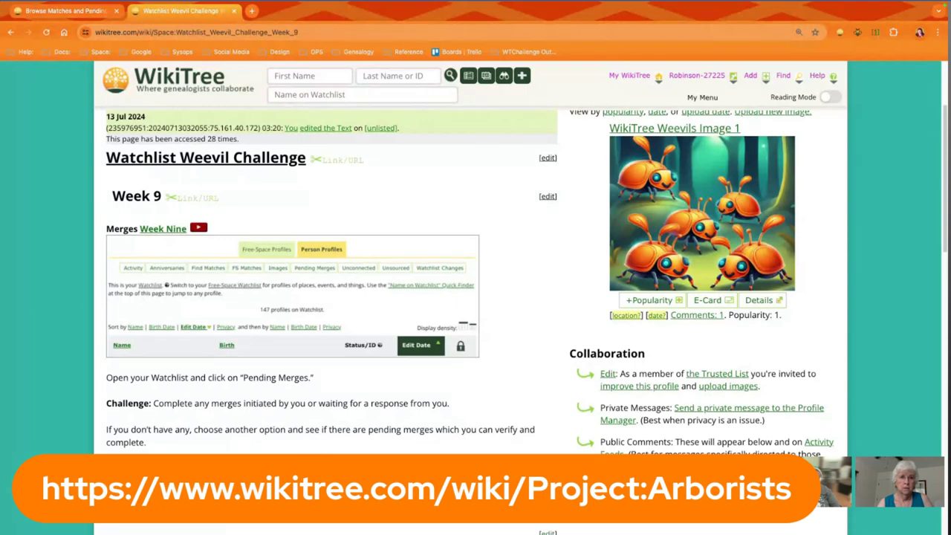
{"action": "scroll", "coordinate": [230, 446], "scroll_direction": "down", "scroll_amount": 1}
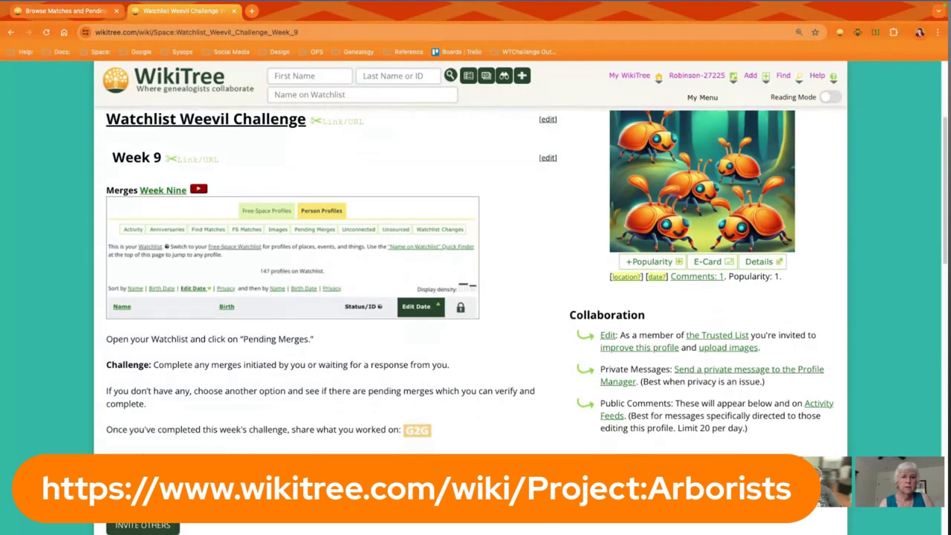
{"action": "scroll", "coordinate": [335, 431], "scroll_direction": "up", "scroll_amount": 4}
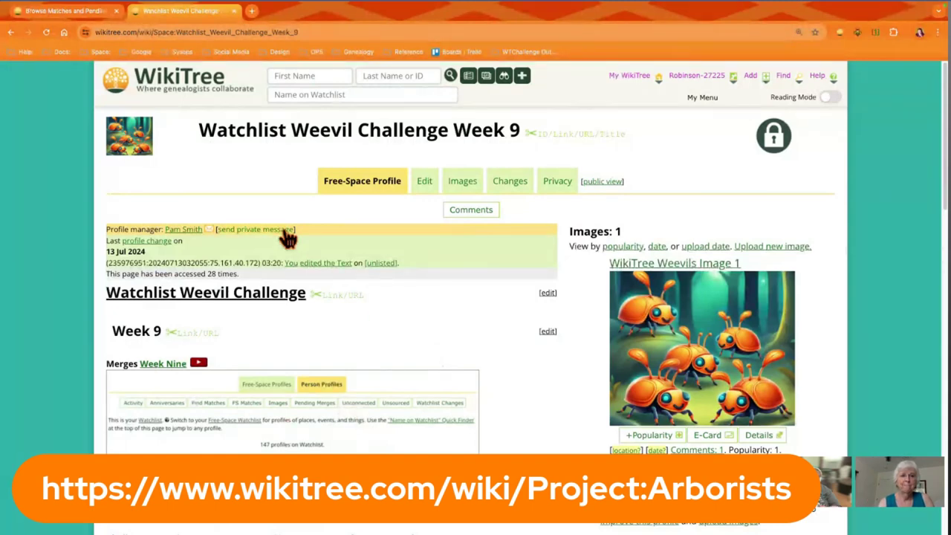
{"action": "left_click", "coordinate": [251, 302]}
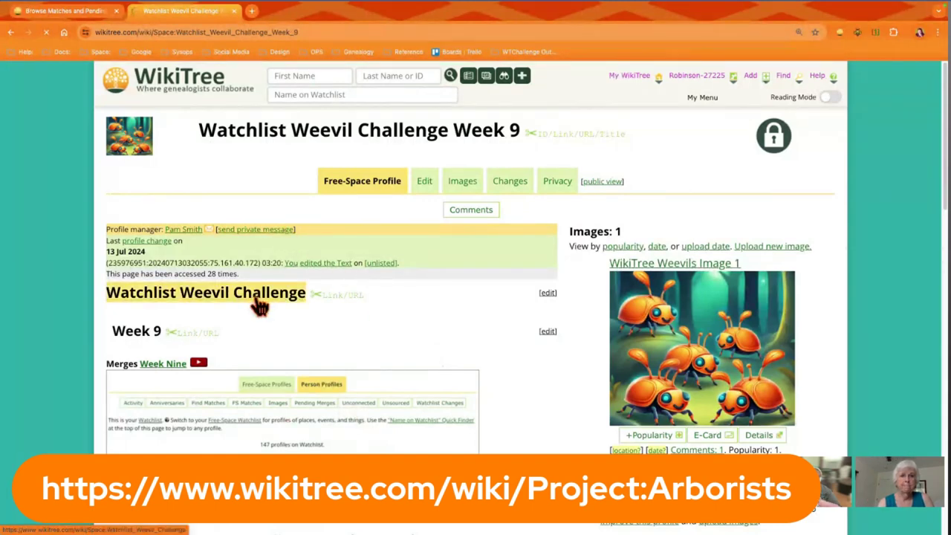